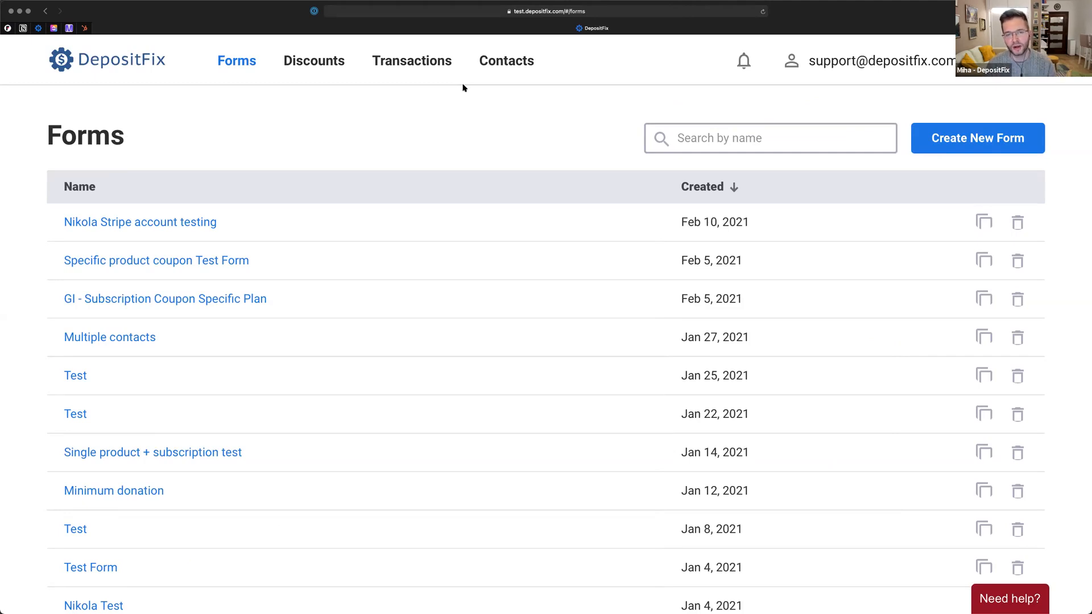
- Review the HubSpot settings for creating a deal after each payment, and view the transactions list
{"action": "left_click", "coordinate": [869, 64]}
{"action": "left_click", "coordinate": [924, 100]}
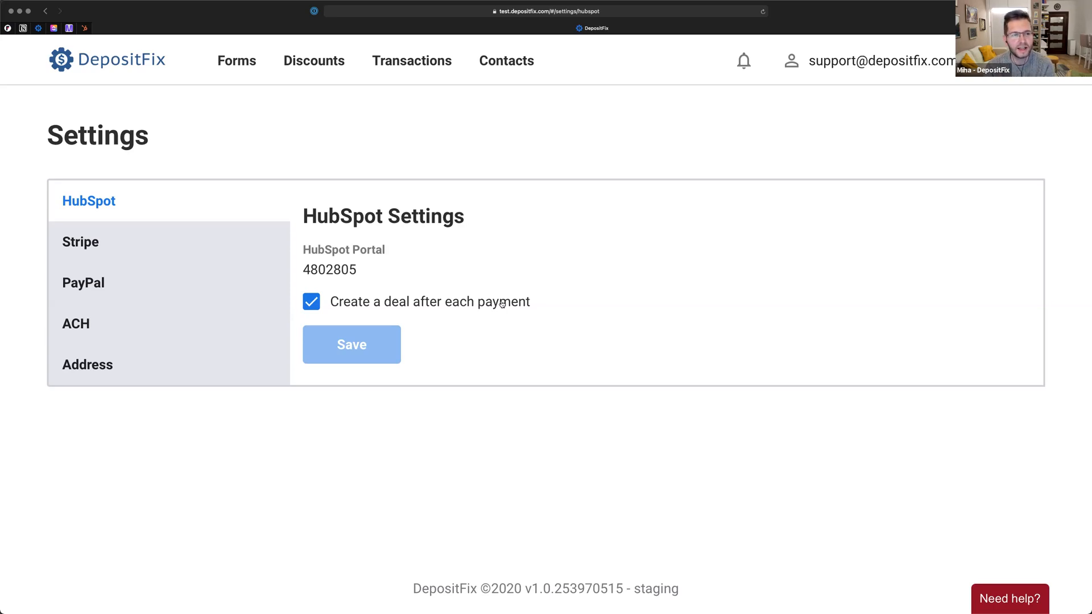
{"action": "left_click", "coordinate": [424, 61]}
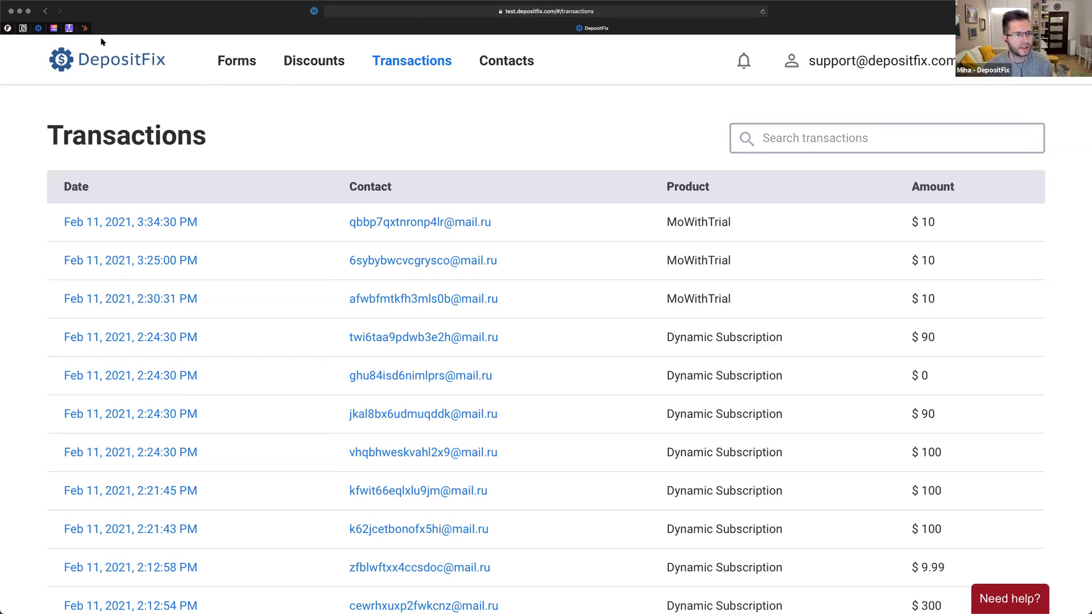
- Switch to HubSpot and create a custom single-object report on Deals
{"action": "left_click", "coordinate": [86, 30]}
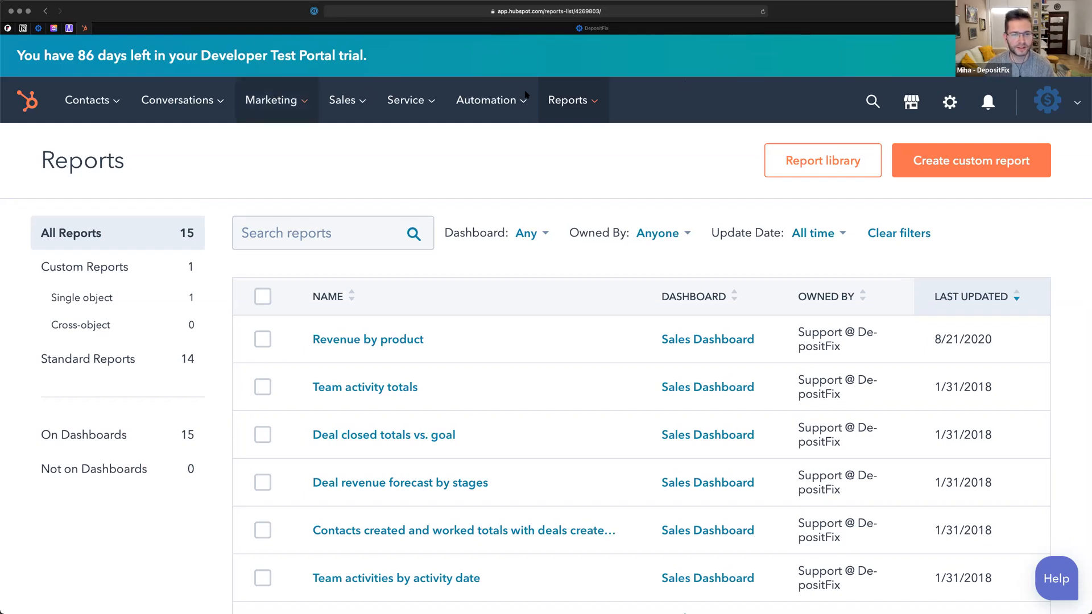
{"action": "left_click", "coordinate": [941, 162]}
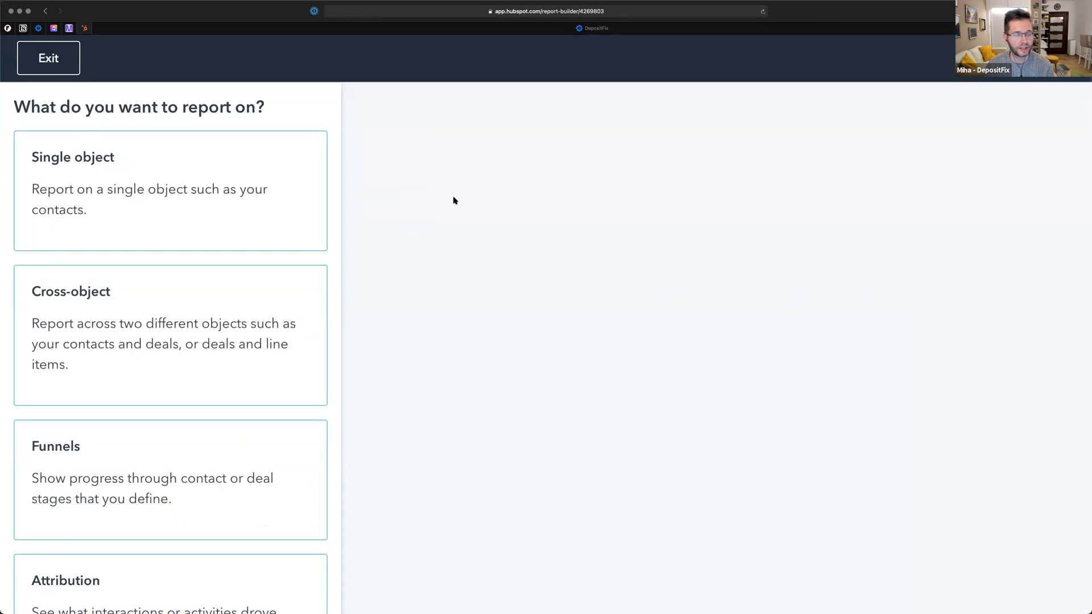
{"action": "left_click", "coordinate": [195, 183]}
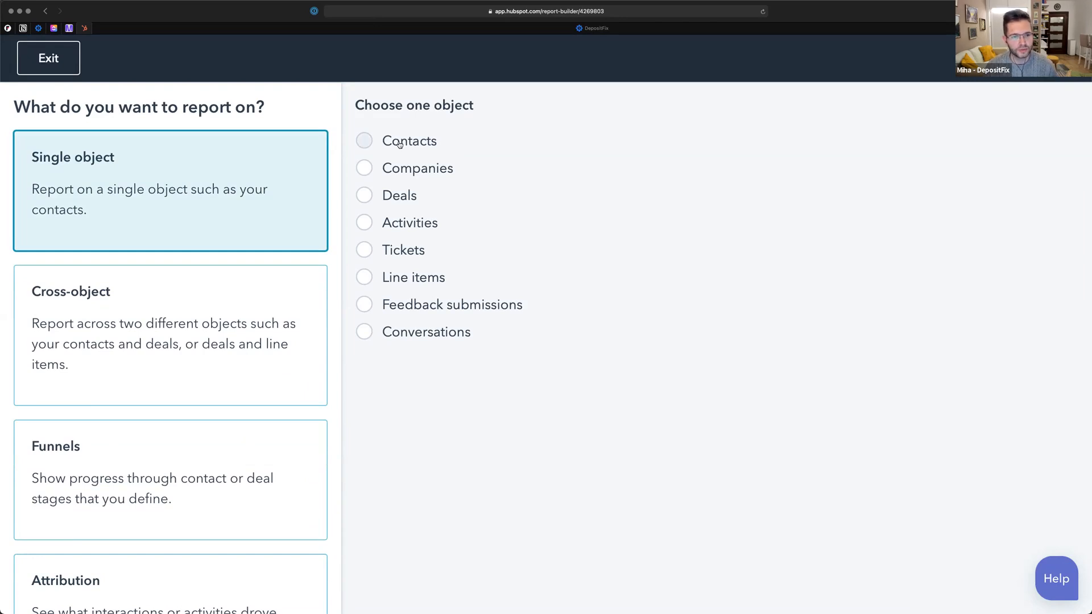
{"action": "left_click", "coordinate": [385, 195]}
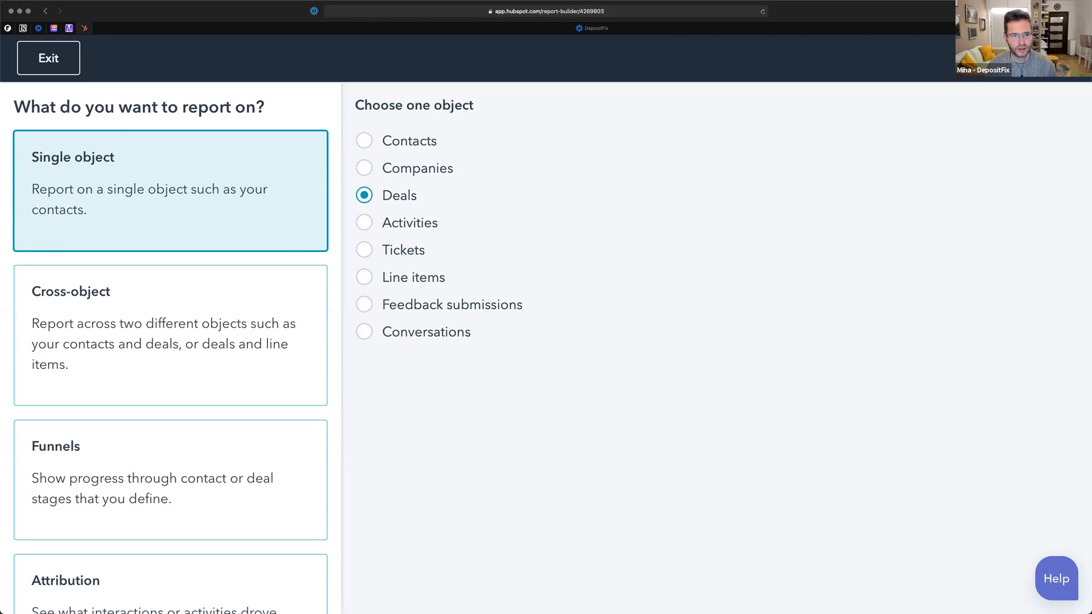
{"action": "left_click", "coordinate": [1043, 58]}
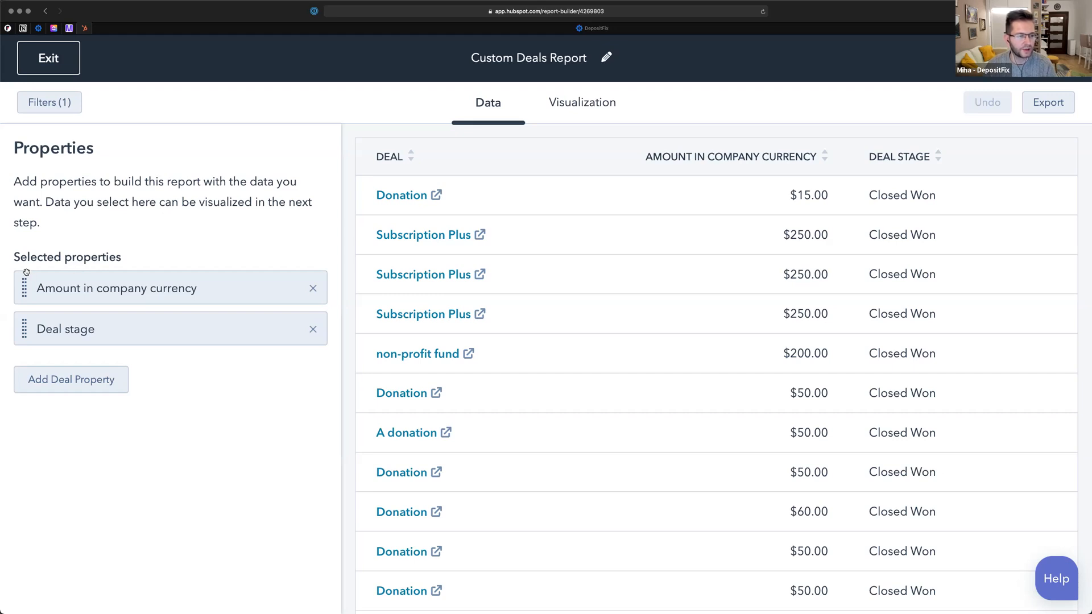
- Replace the Deal stage property with Close date in the report data
{"action": "left_click", "coordinate": [313, 330]}
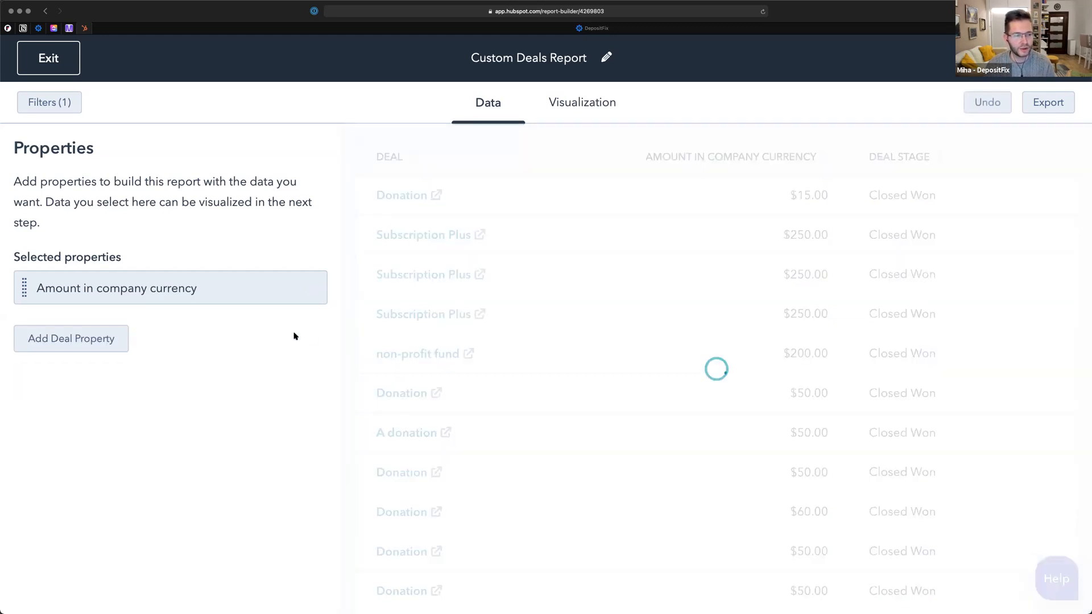
{"action": "left_click", "coordinate": [92, 342]}
{"action": "left_click", "coordinate": [142, 192]}
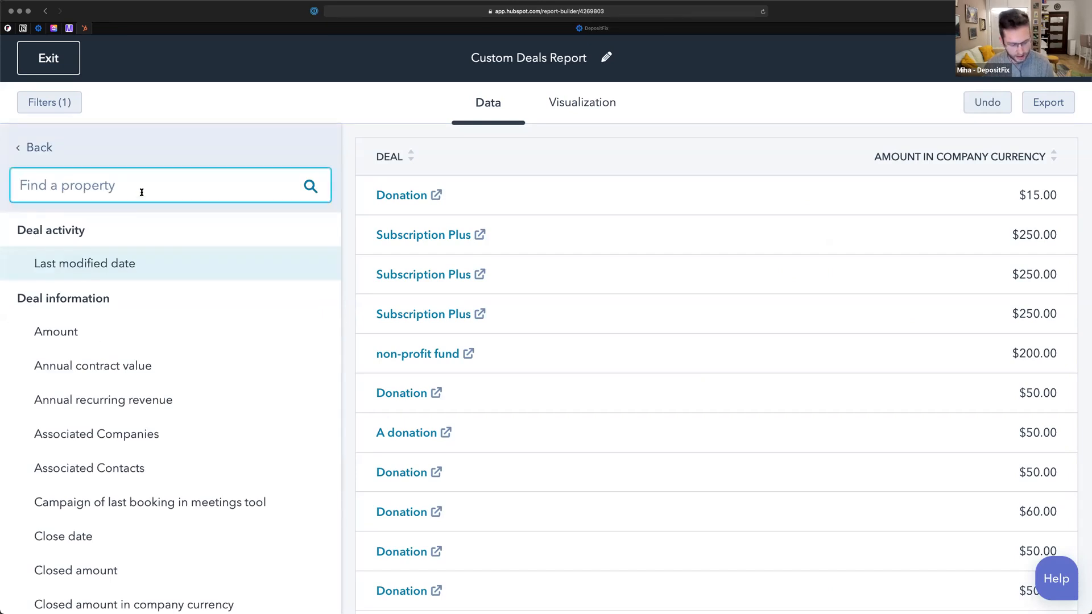
{"action": "left_click", "coordinate": [60, 536]}
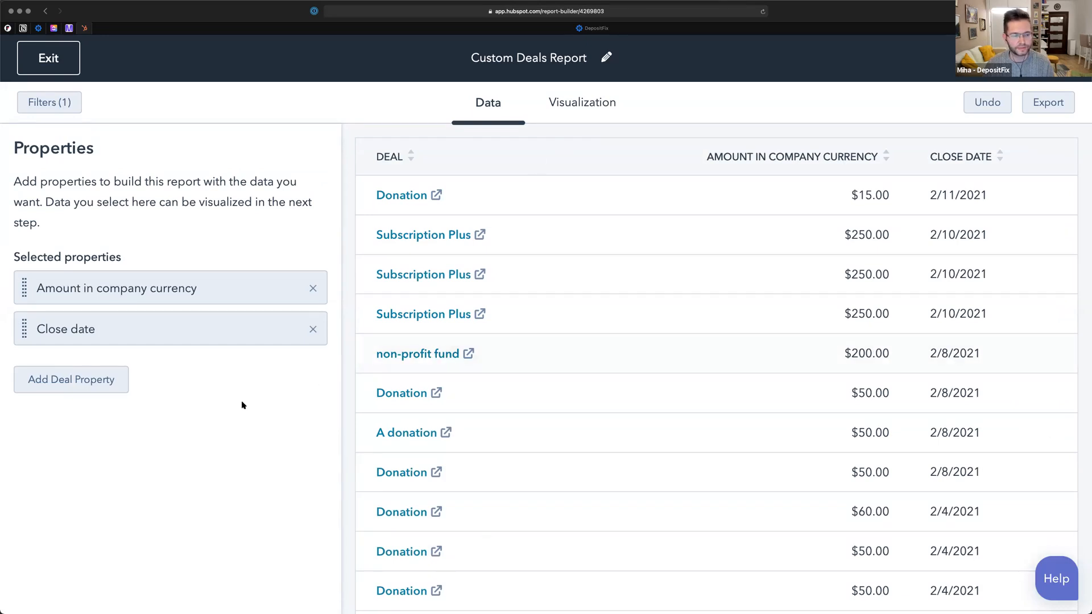
{"action": "scroll", "coordinate": [580, 366], "scroll_direction": "down", "scroll_amount": 2}
{"action": "scroll", "coordinate": [580, 366], "scroll_direction": "up", "scroll_amount": 2}
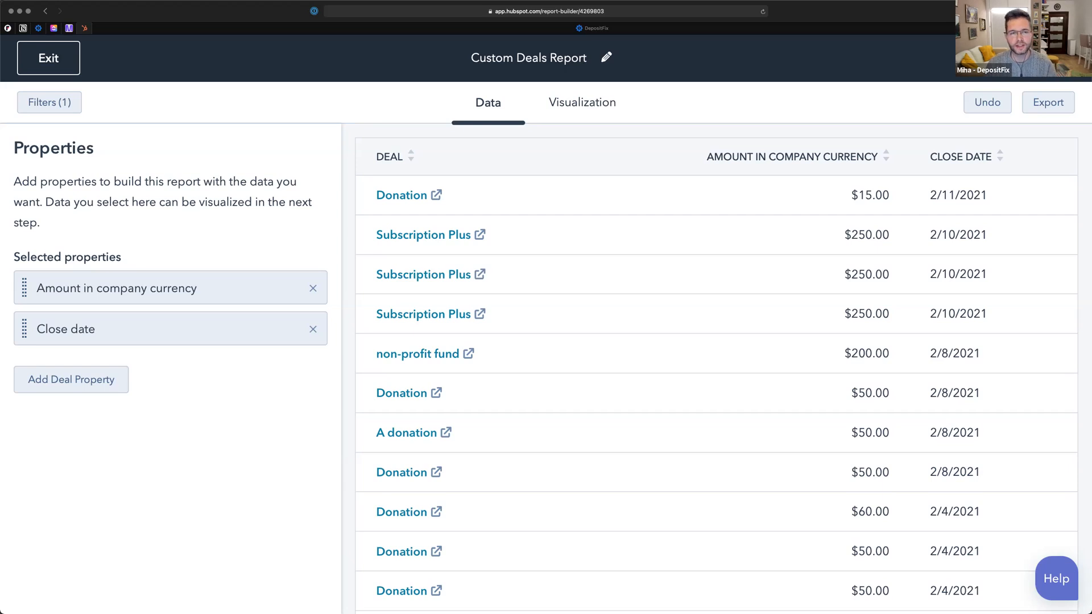
- Visualize the report as a line chart displaying Close date measured by total Amount in company currency
{"action": "left_click", "coordinate": [581, 103]}
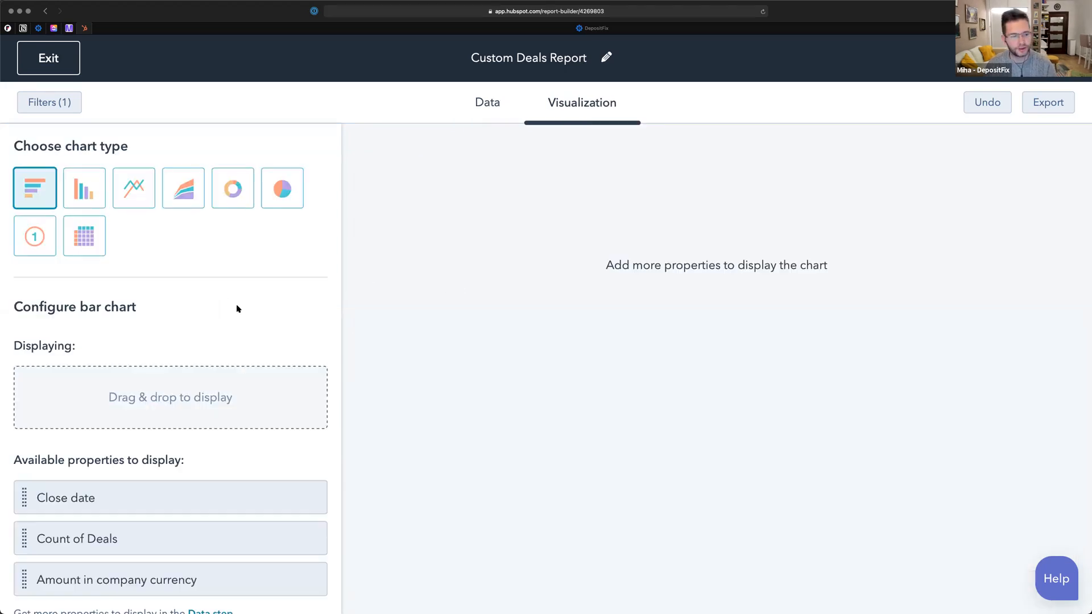
{"action": "scroll", "coordinate": [237, 308], "scroll_direction": "down", "scroll_amount": 1}
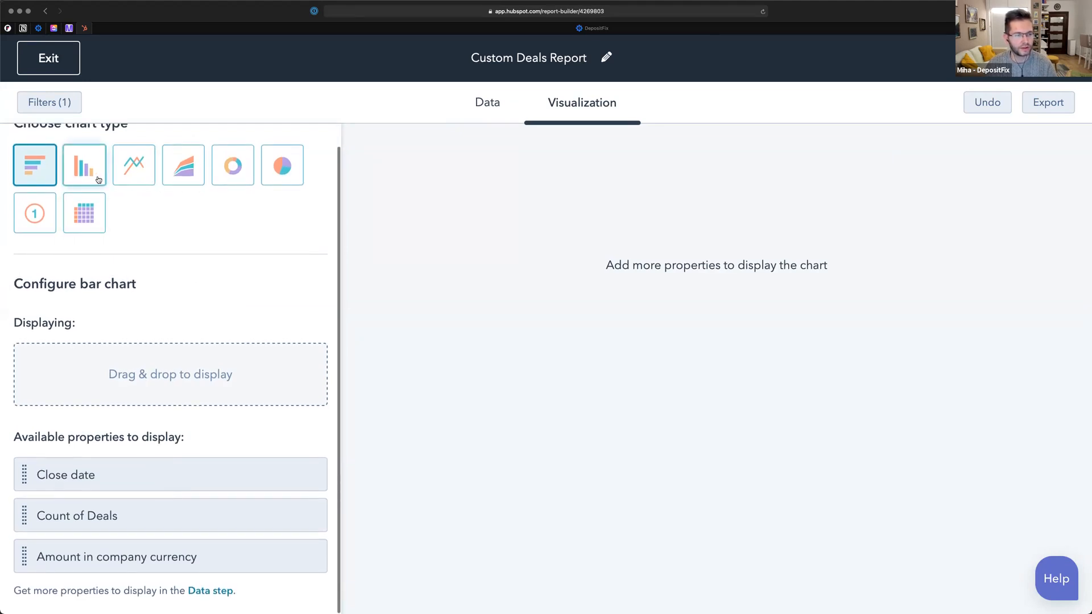
{"action": "left_click", "coordinate": [131, 168]}
{"action": "scroll", "coordinate": [131, 170], "scroll_direction": "up", "scroll_amount": 1}
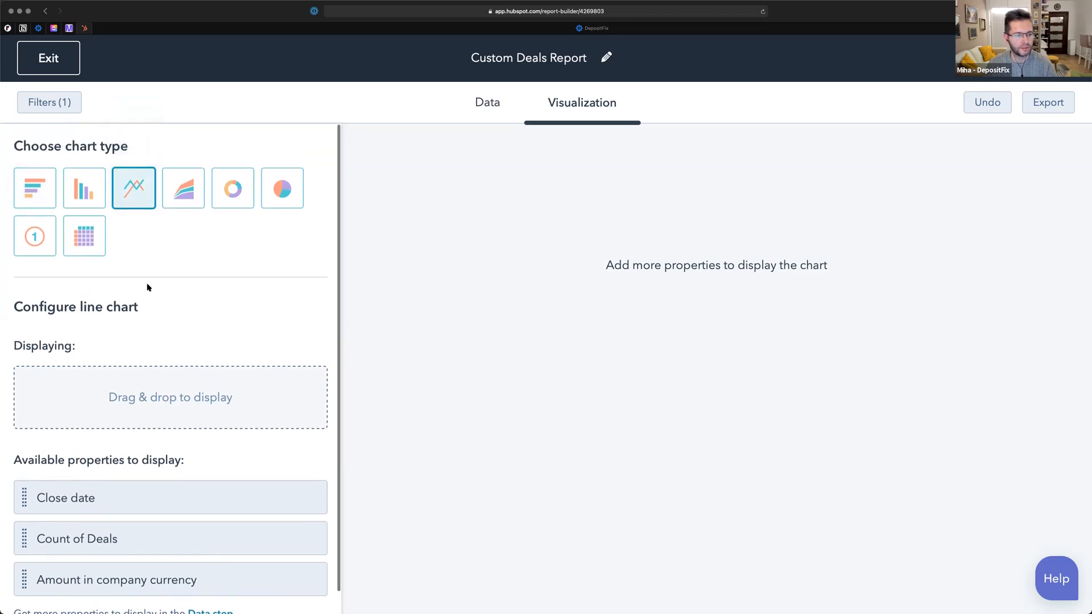
{"action": "scroll", "coordinate": [146, 287], "scroll_direction": "down", "scroll_amount": 1}
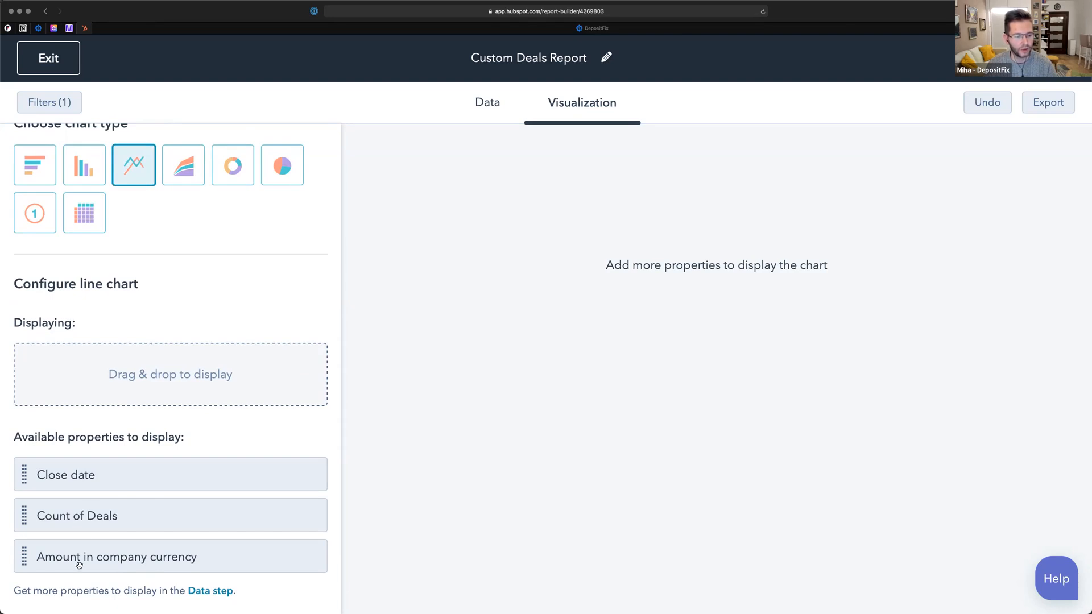
{"action": "left_click_drag", "start_coordinate": [79, 565], "coordinate": [108, 387]}
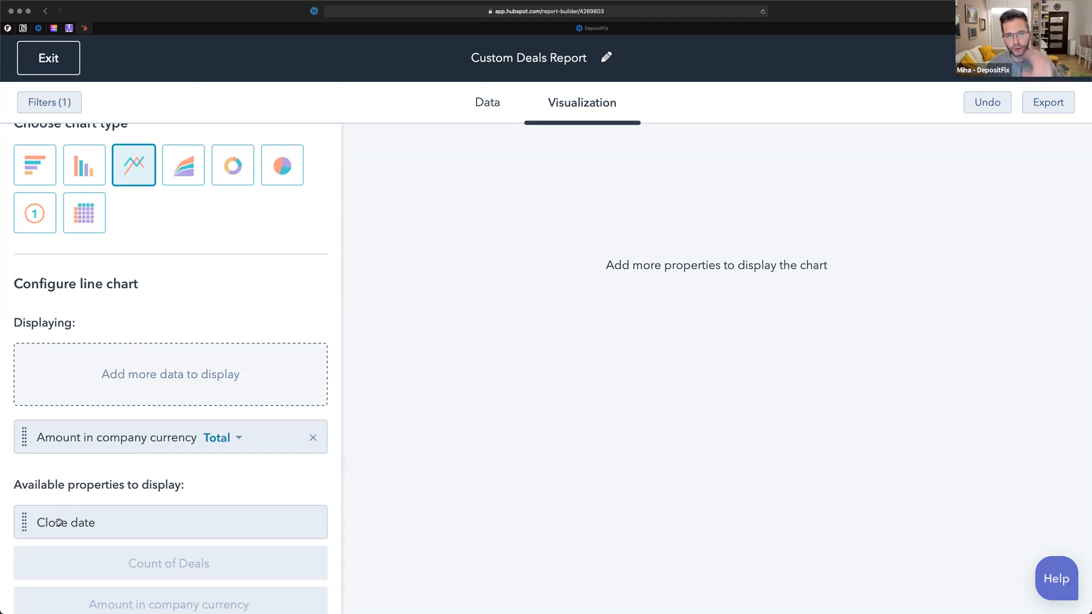
{"action": "left_click_drag", "start_coordinate": [59, 522], "coordinate": [76, 372]}
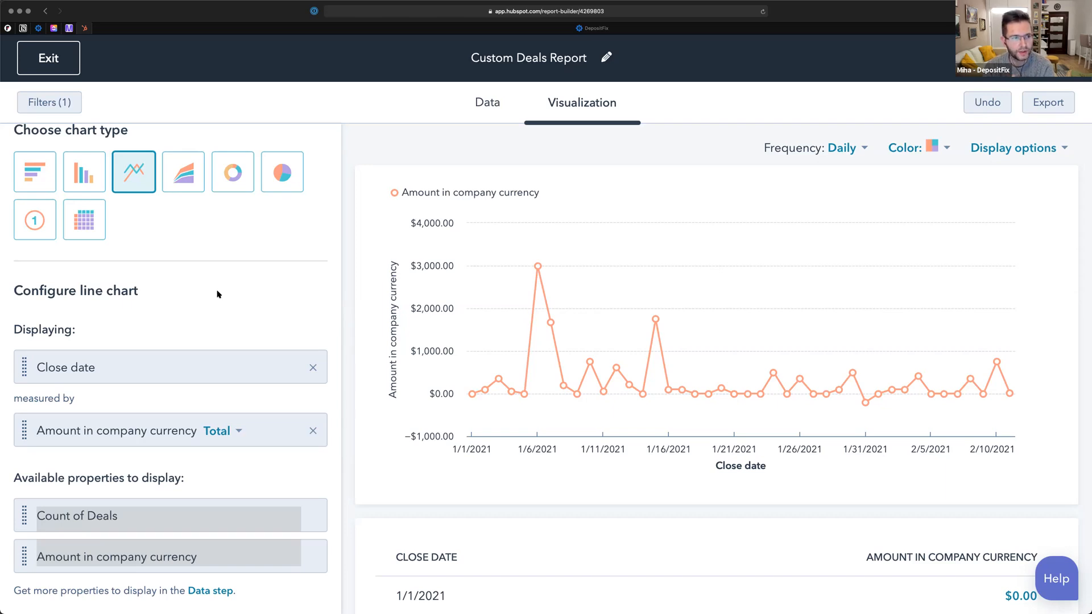
{"action": "scroll", "coordinate": [218, 293], "scroll_direction": "up", "scroll_amount": 1}
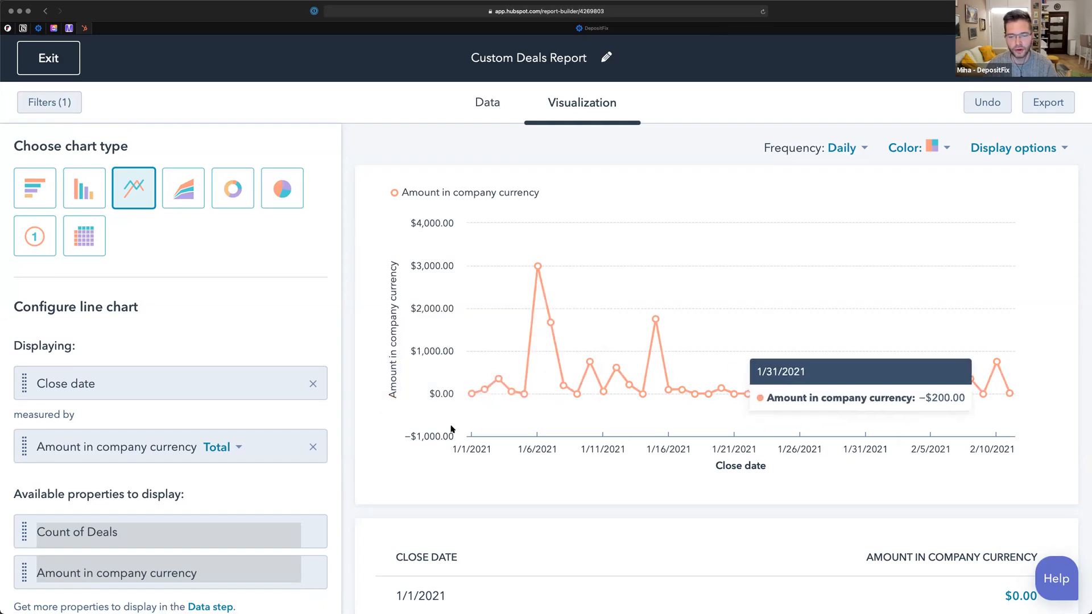
- Set the required Create date filter to after 09/01/2020 and return to the chart configuration
{"action": "left_click", "coordinate": [71, 111]}
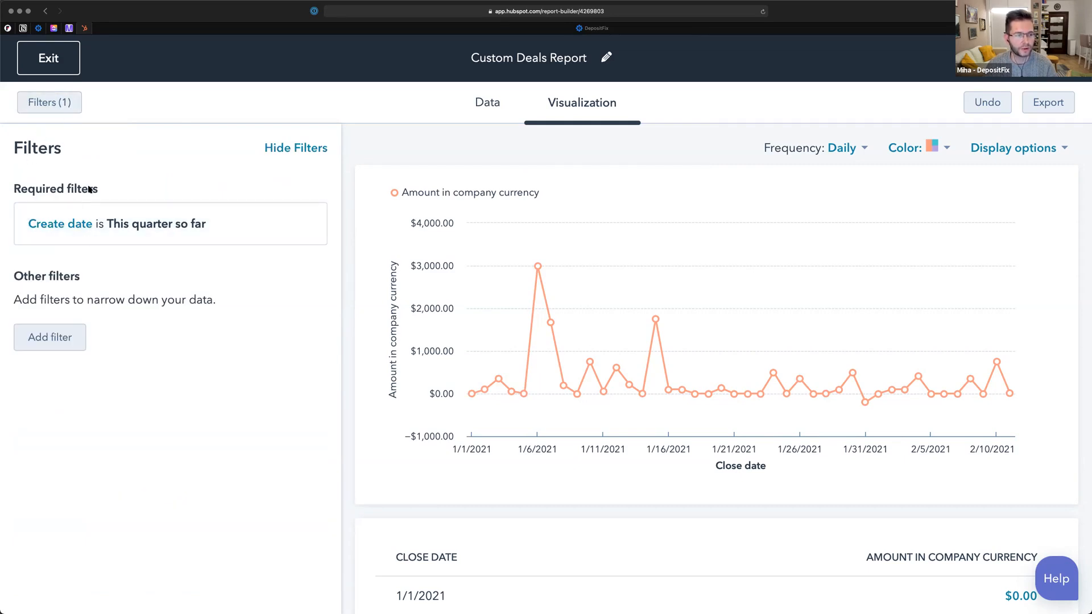
{"action": "left_click", "coordinate": [118, 224]}
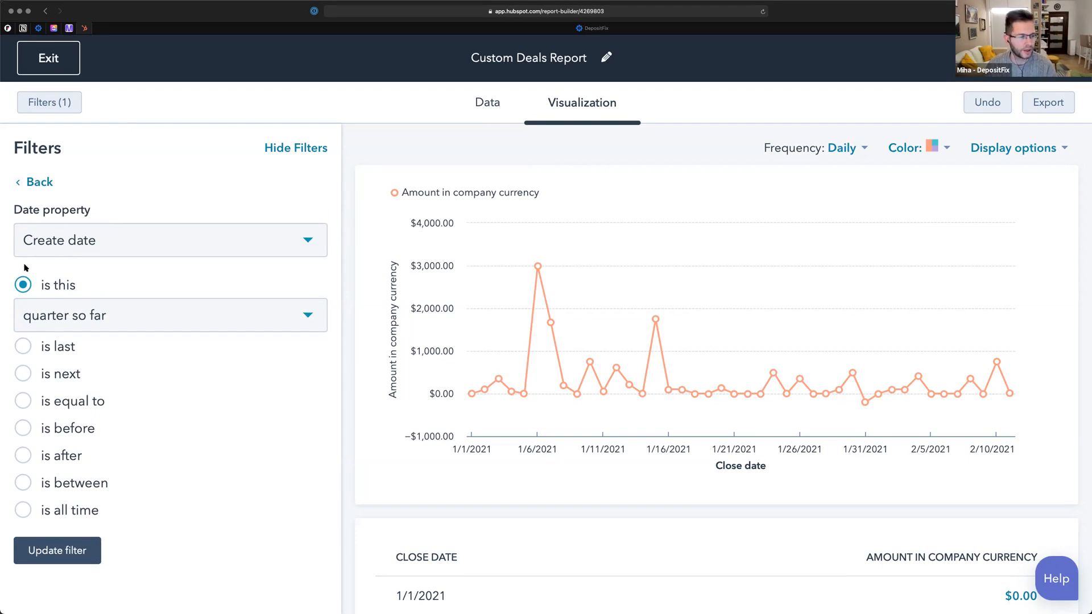
{"action": "left_click", "coordinate": [22, 510]}
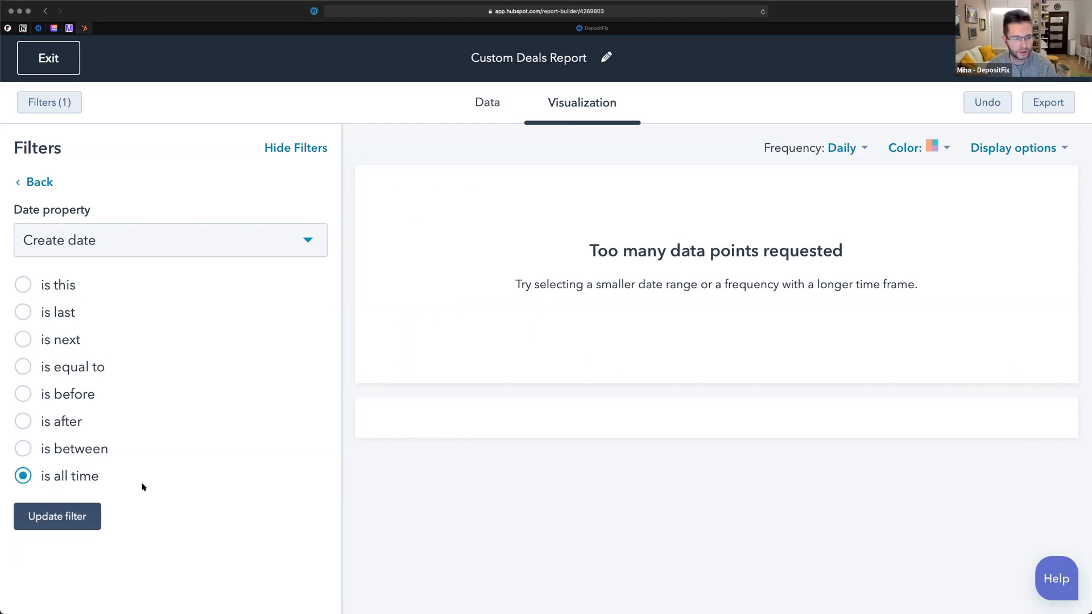
{"action": "left_click", "coordinate": [29, 423]}
{"action": "left_click", "coordinate": [87, 452]}
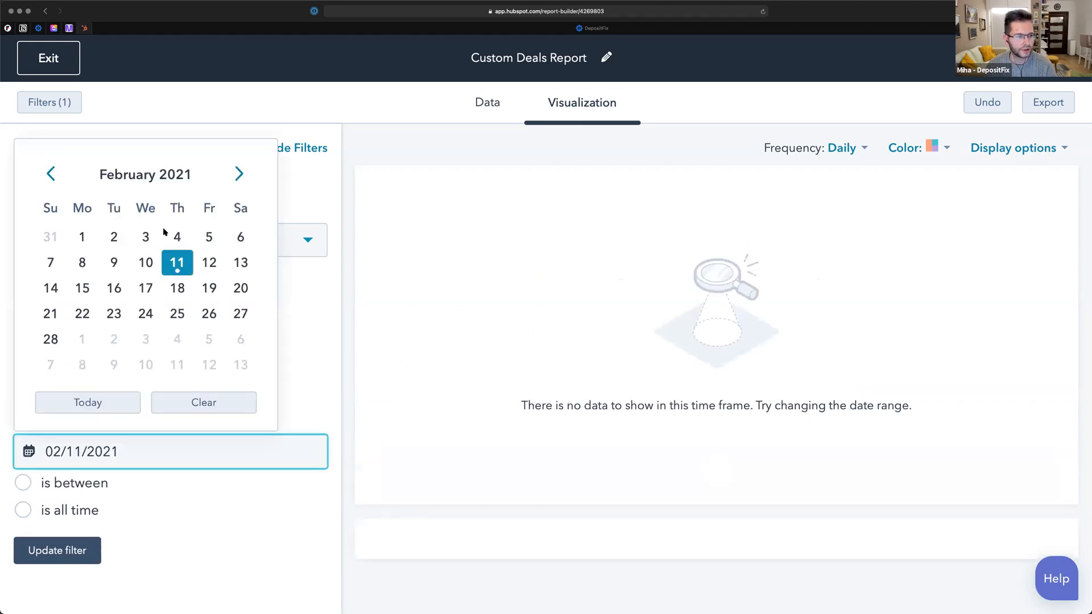
{"action": "left_click", "coordinate": [51, 173]}
{"action": "left_click", "coordinate": [51, 174]}
{"action": "left_click", "coordinate": [50, 174]}
{"action": "left_click", "coordinate": [51, 173]}
{"action": "left_click", "coordinate": [50, 174]}
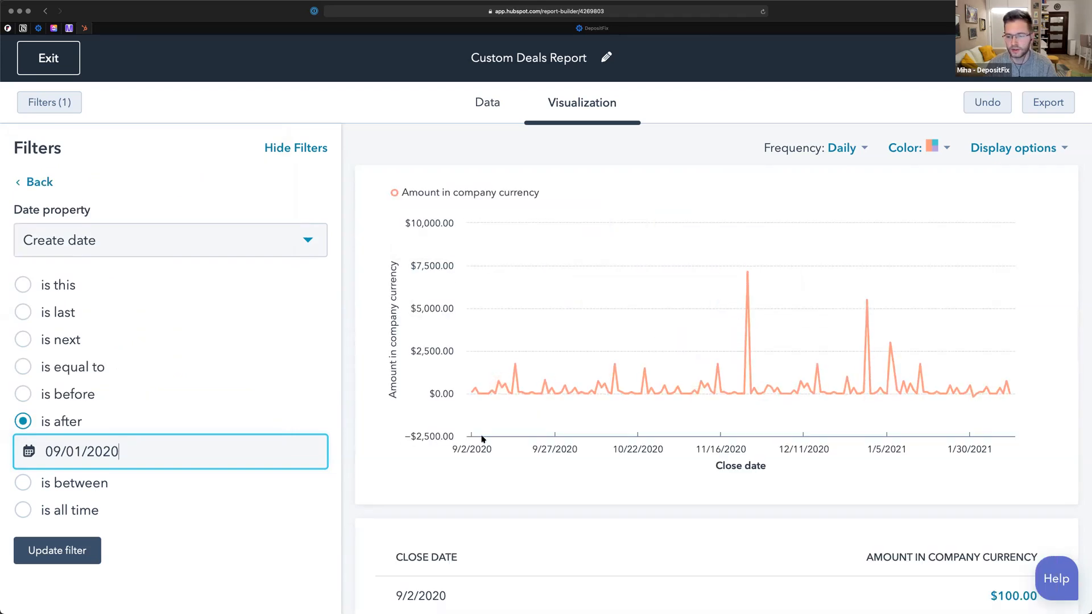
{"action": "left_click", "coordinate": [36, 547]}
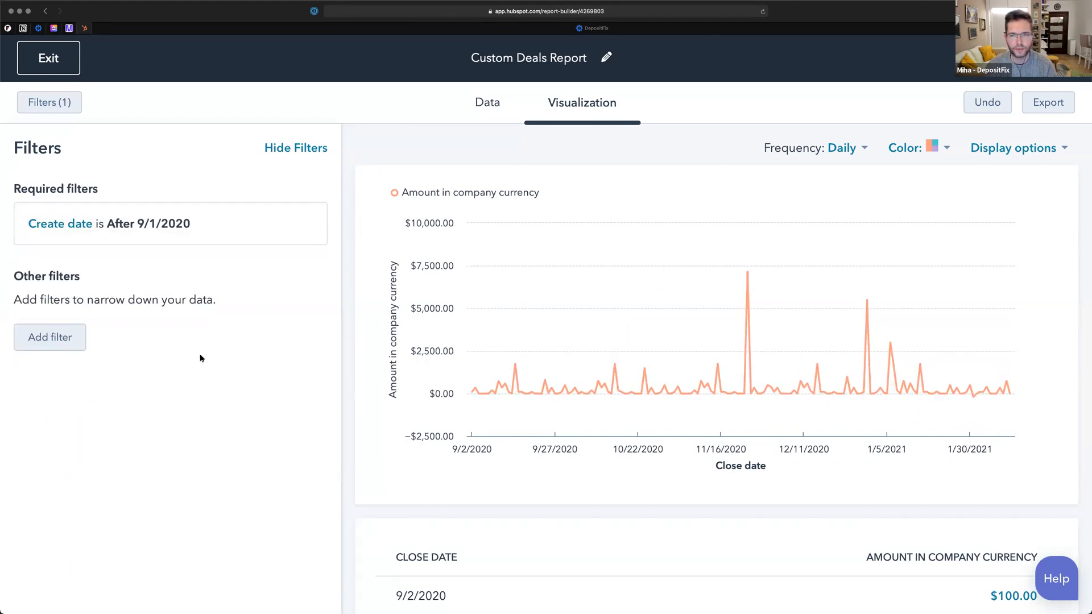
{"action": "left_click", "coordinate": [301, 148]}
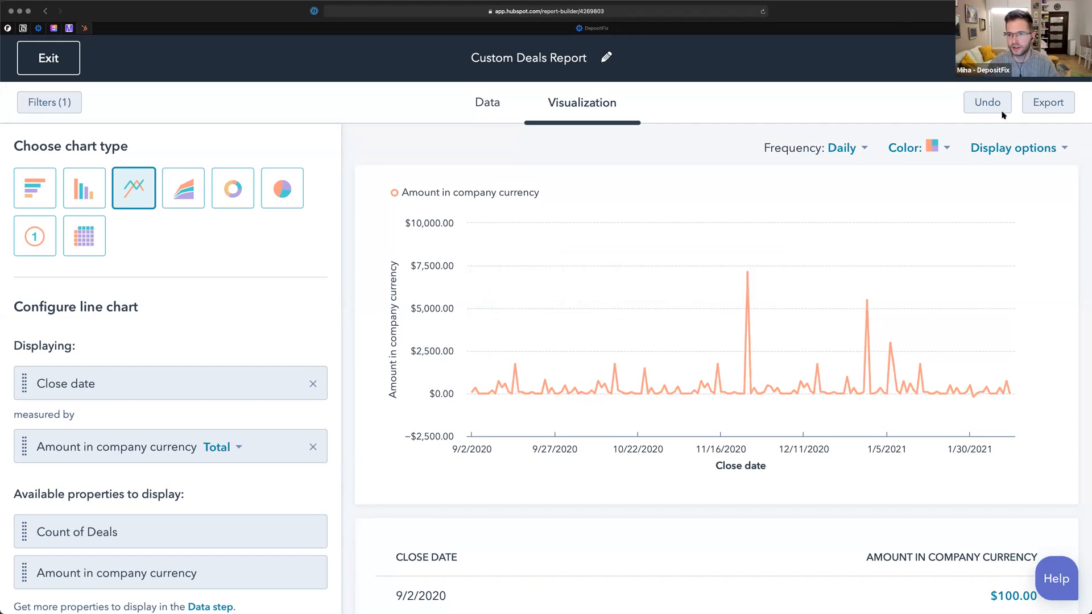
- Try the Cumulative display option on the line chart and switch it off again
{"action": "left_click", "coordinate": [1005, 148]}
{"action": "left_click", "coordinate": [821, 230]}
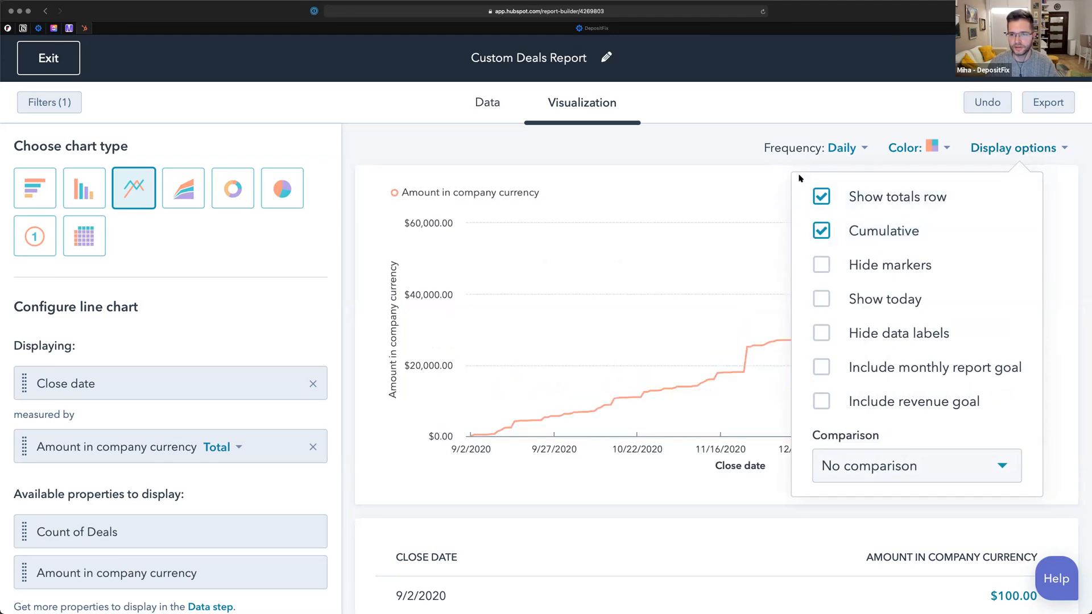
{"action": "left_click", "coordinate": [935, 104]}
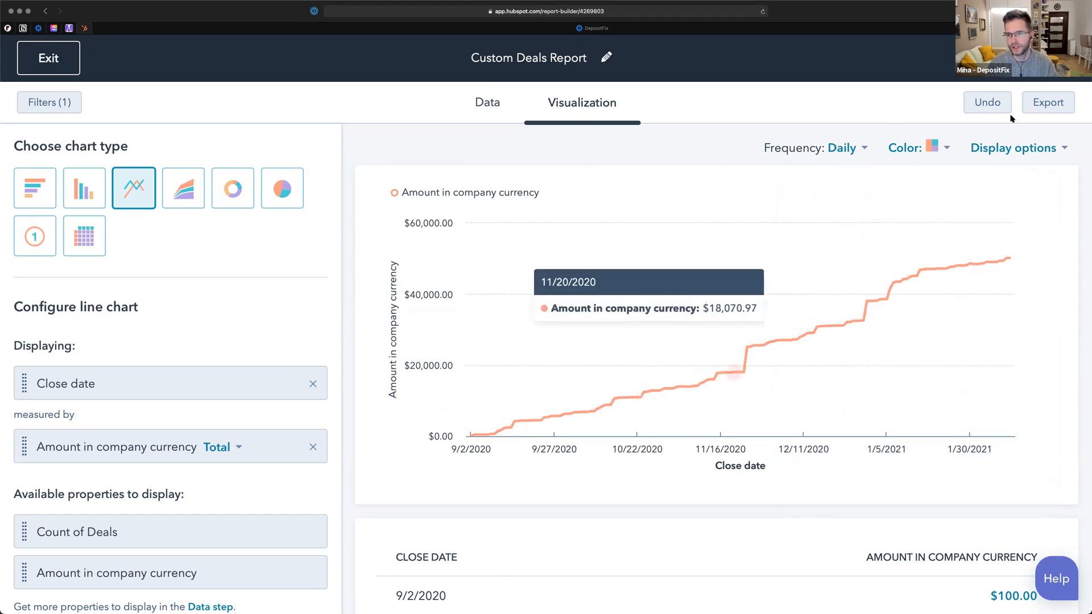
{"action": "left_click", "coordinate": [1013, 147]}
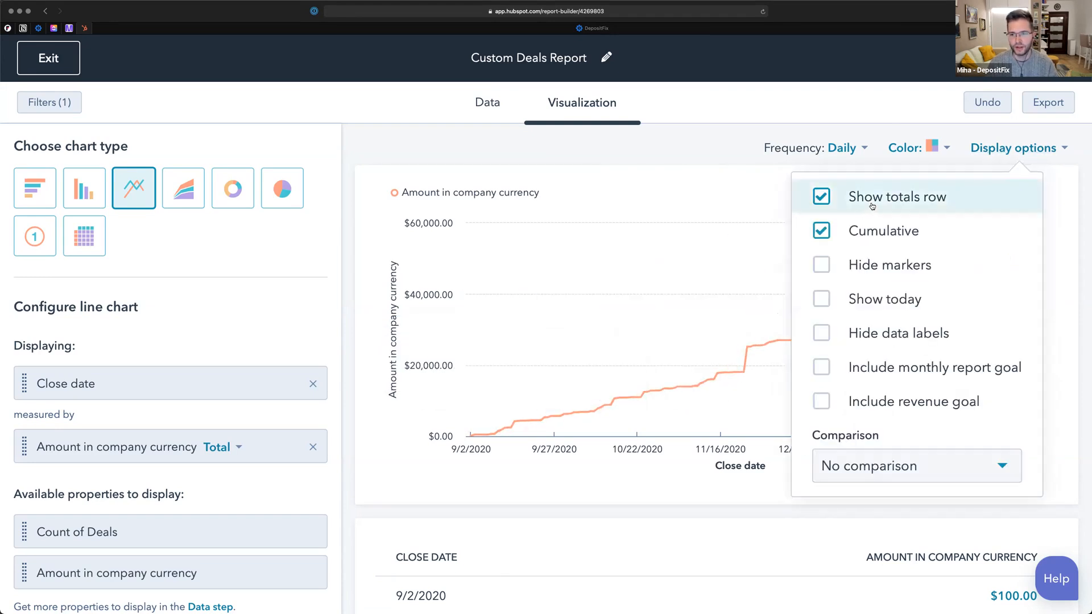
{"action": "left_click", "coordinate": [819, 232]}
{"action": "left_click", "coordinate": [724, 140]}
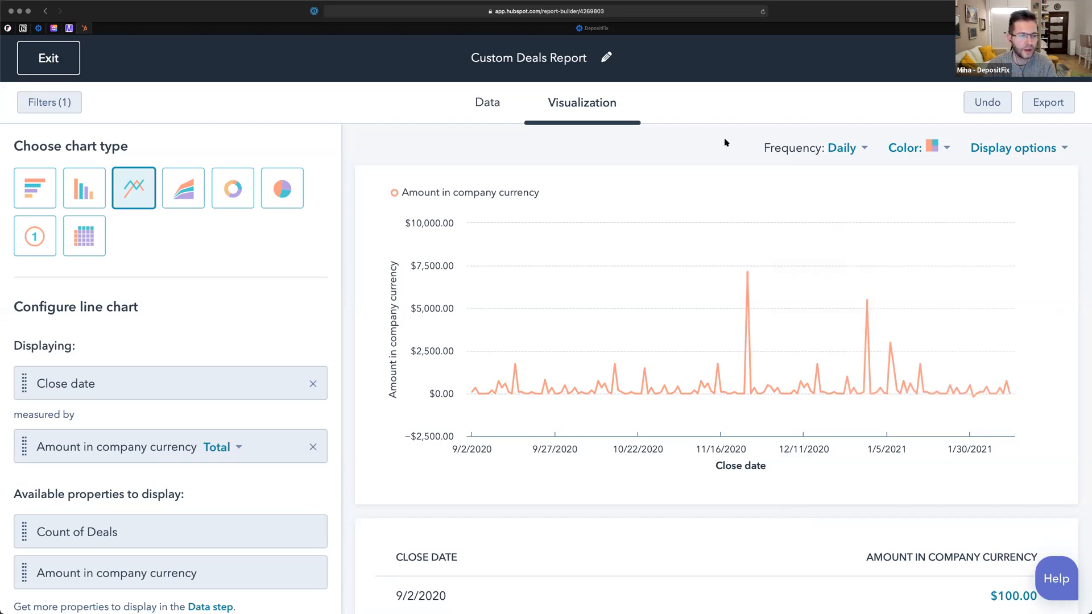
- Change the visualization to a column chart with a Monthly frequency
{"action": "left_click", "coordinate": [82, 181]}
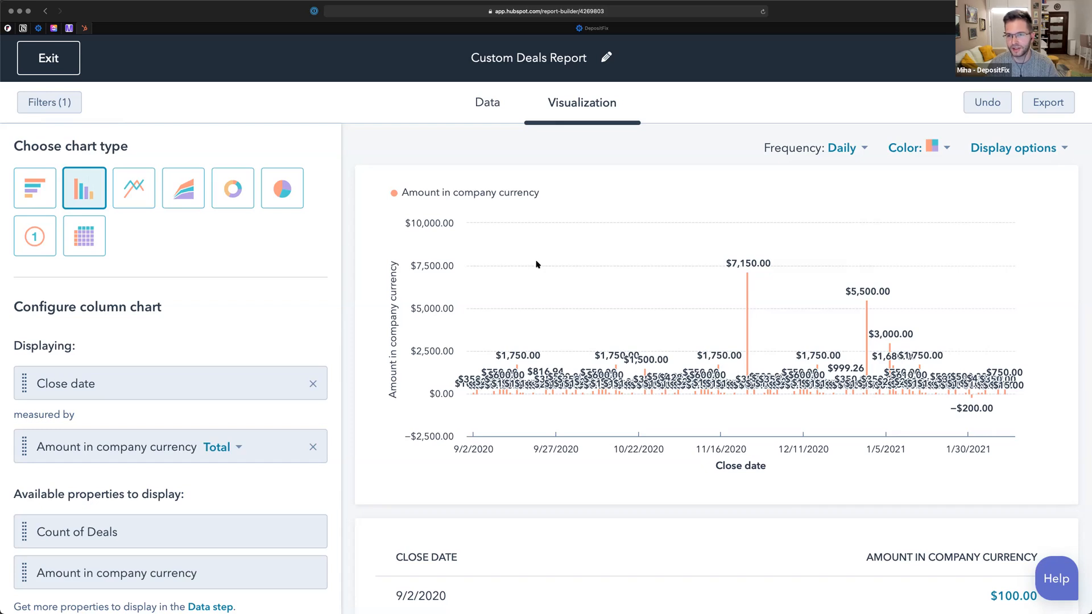
{"action": "left_click", "coordinate": [847, 151]}
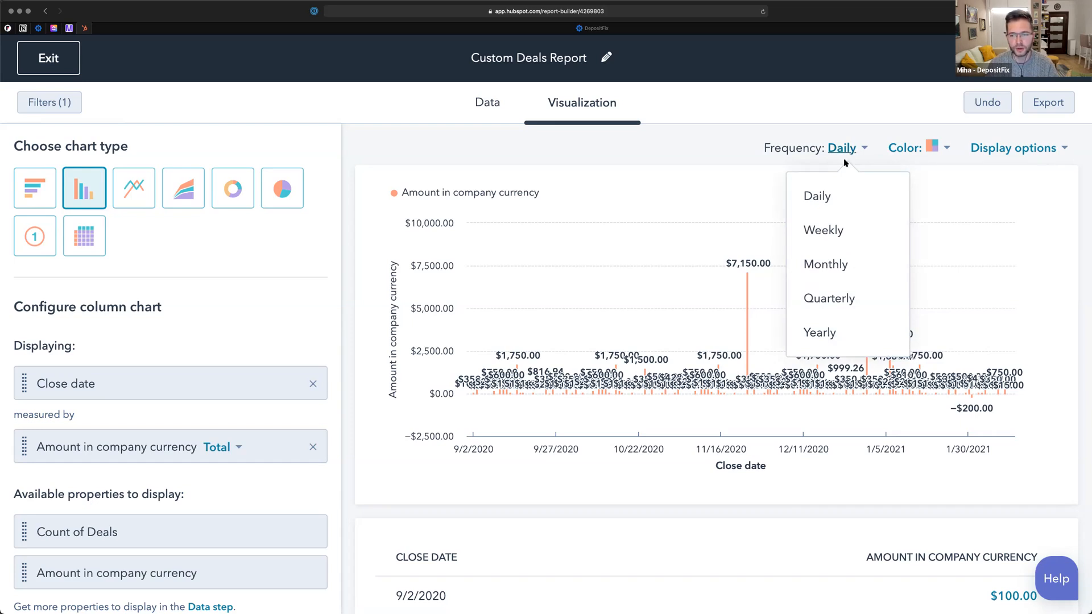
{"action": "left_click", "coordinate": [820, 261]}
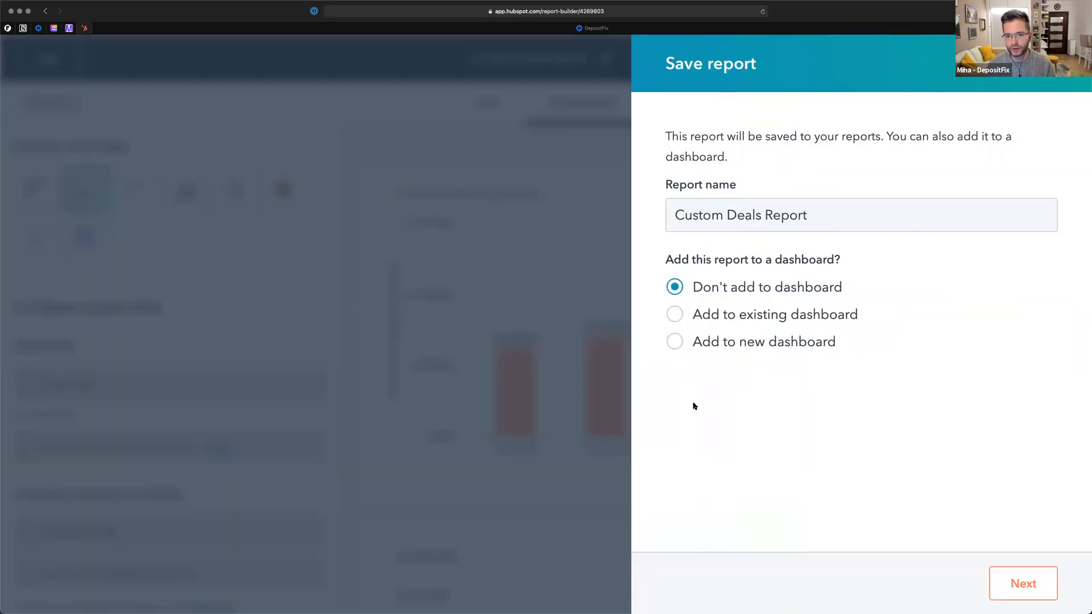
- Save the Custom Deals Report and add it to a new dashboard named "Dashboard"
{"action": "left_click", "coordinate": [694, 344]}
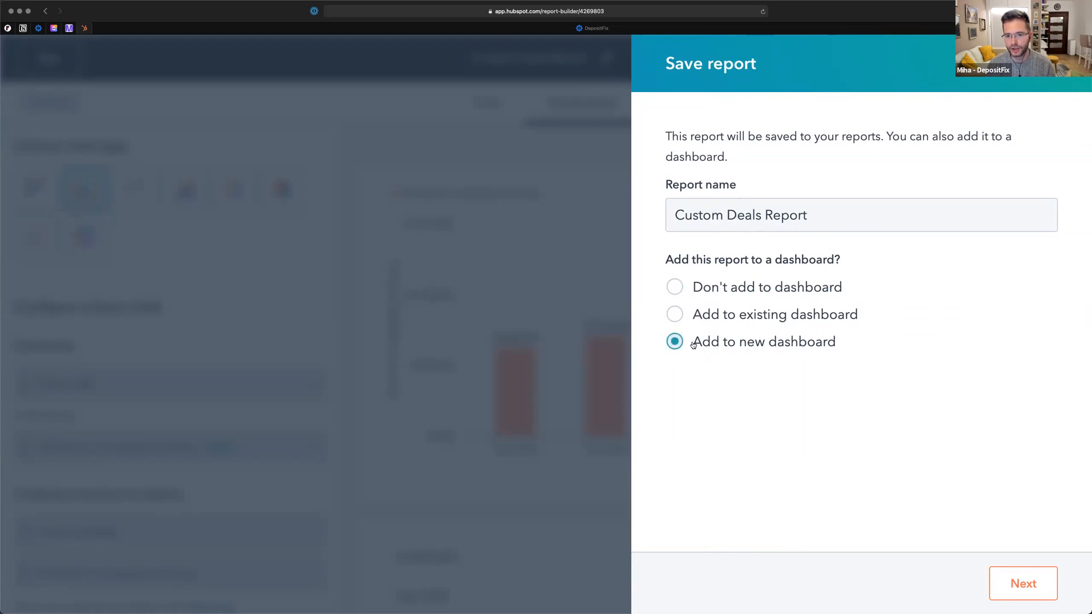
{"action": "left_click", "coordinate": [1015, 579]}
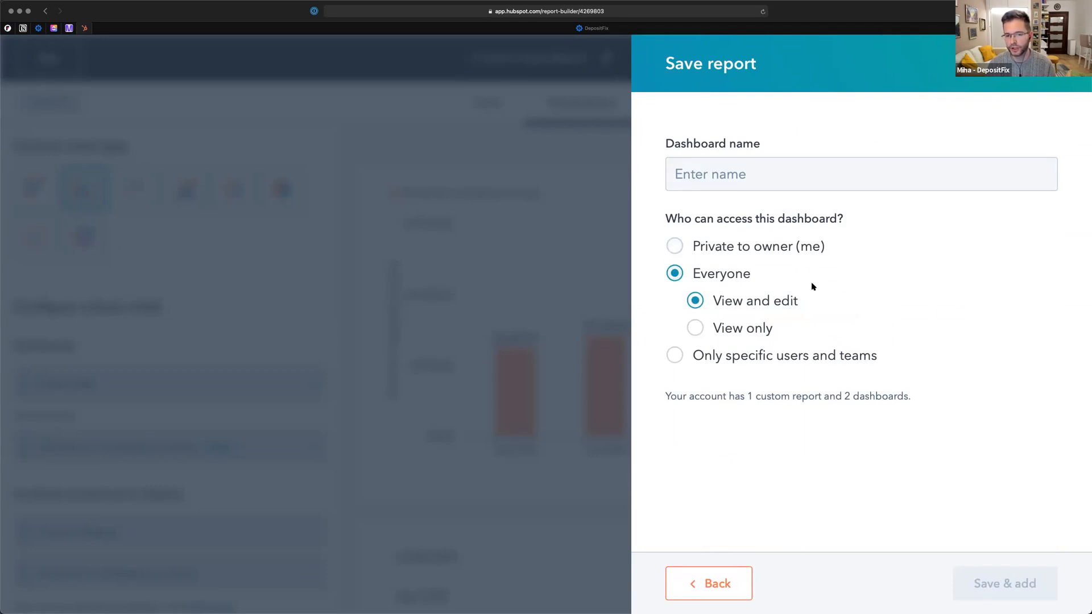
{"action": "left_click", "coordinate": [723, 175]}
{"action": "type", "text": "Dasb"}
{"action": "key", "text": "BackSpace"}
{"action": "type", "text": "hboard"}
{"action": "left_click", "coordinate": [989, 581]}
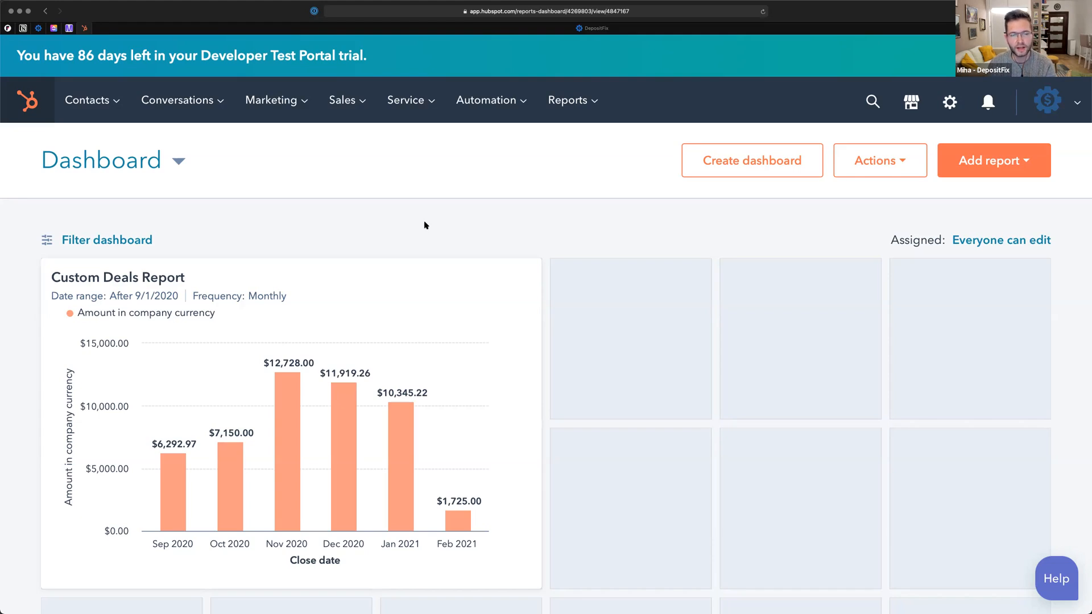
- View the Custom Deals Report's filter settings from the dashboard and close them without changes
{"action": "mouse_move", "coordinate": [427, 316]}
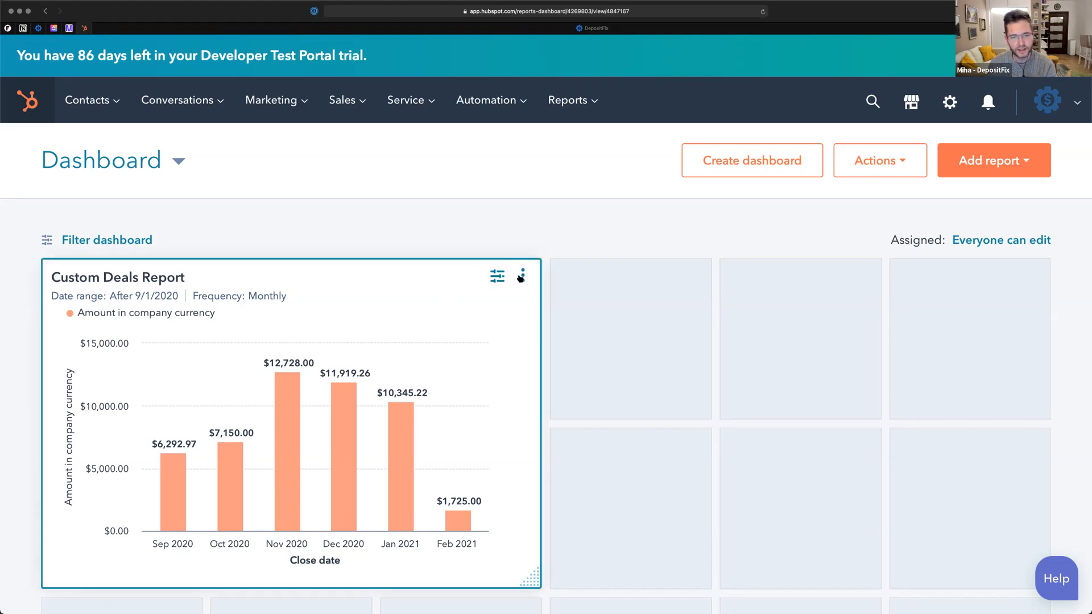
{"action": "left_click", "coordinate": [496, 277]}
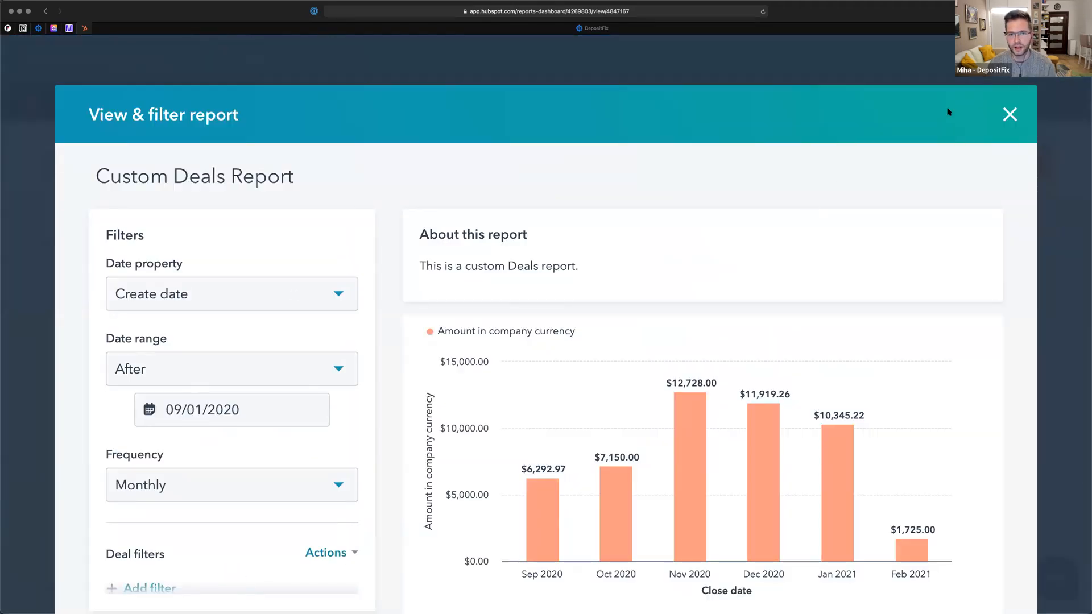
{"action": "left_click", "coordinate": [1010, 115]}
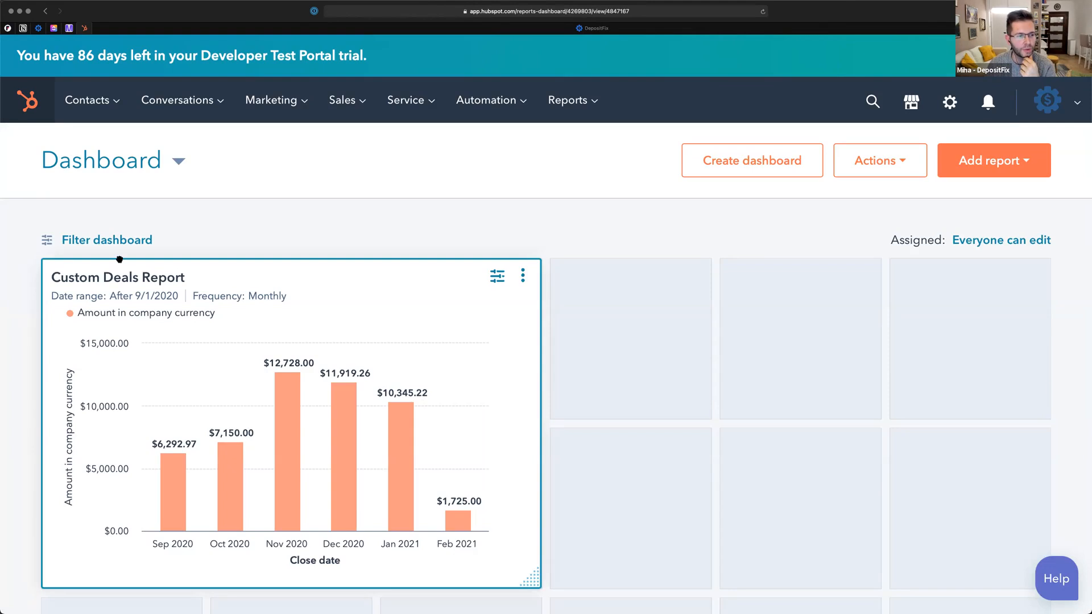
- Filter the dashboard to the date range This quarter with a Weekly frequency
{"action": "left_click", "coordinate": [80, 245]}
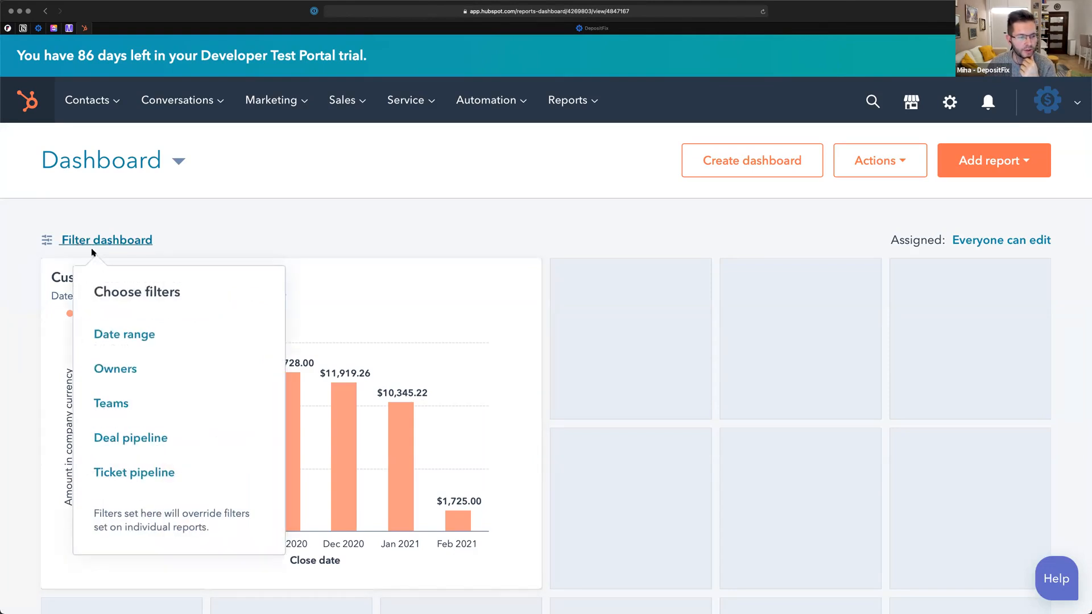
{"action": "left_click", "coordinate": [115, 334]}
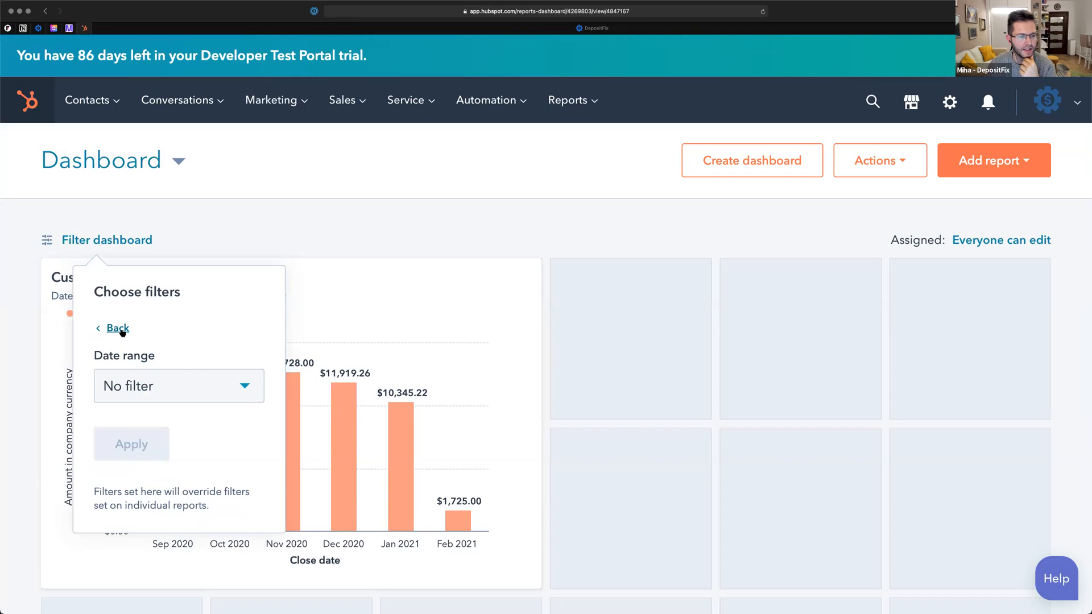
{"action": "left_click", "coordinate": [153, 385]}
{"action": "scroll", "coordinate": [168, 239], "scroll_direction": "down", "scroll_amount": 4}
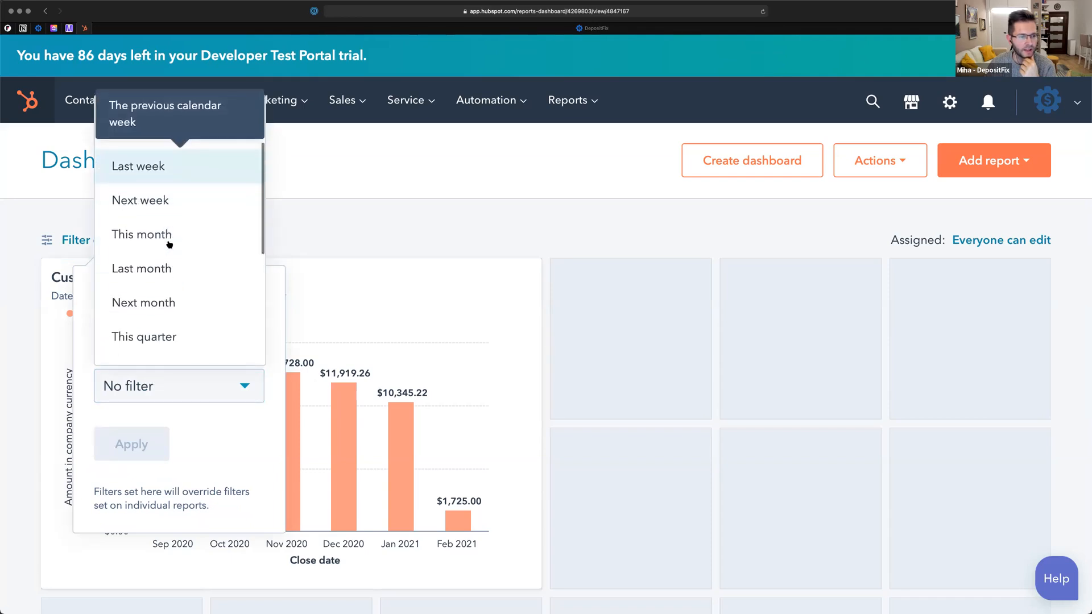
{"action": "left_click", "coordinate": [154, 260]}
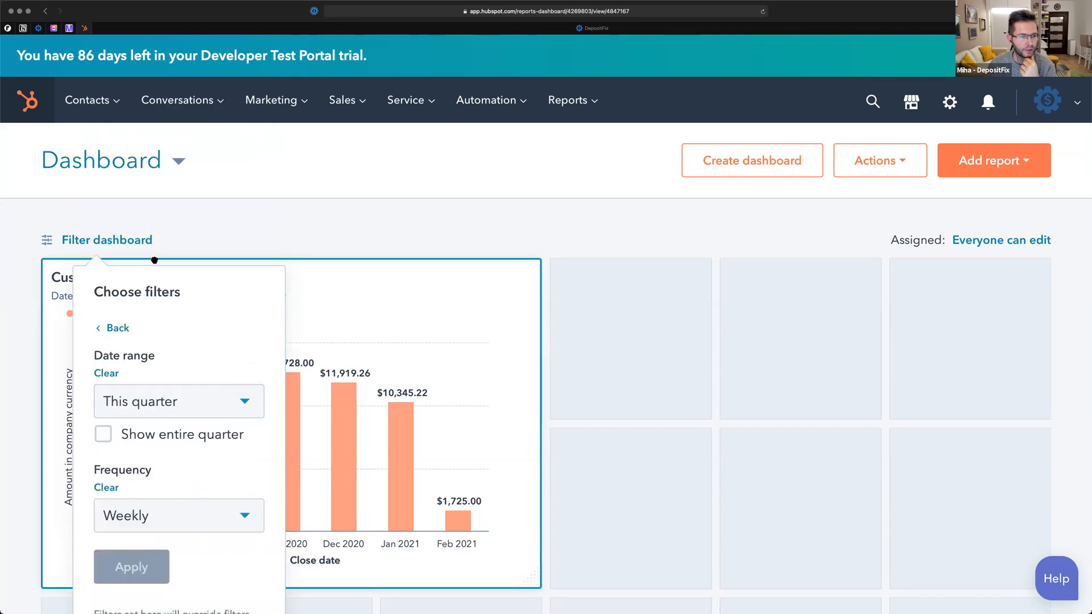
{"action": "left_click", "coordinate": [155, 516]}
{"action": "left_click", "coordinate": [153, 517]}
{"action": "left_click", "coordinate": [121, 567]}
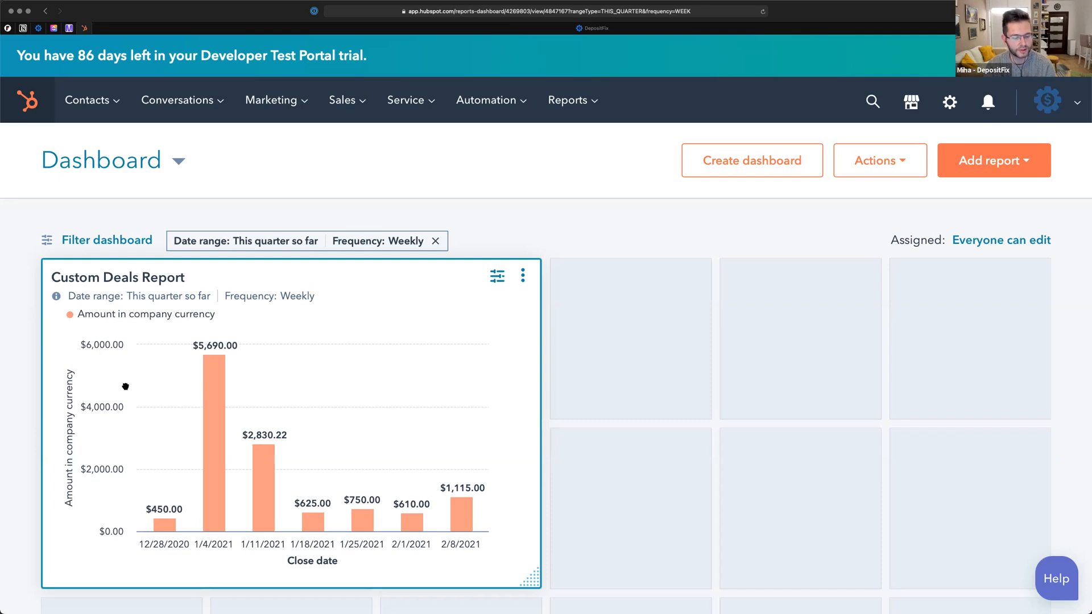
- Clone the Custom Deals Report from the reports list without adding it to a dashboard, with view and edit access for everyone
{"action": "mouse_move", "coordinate": [445, 610]}
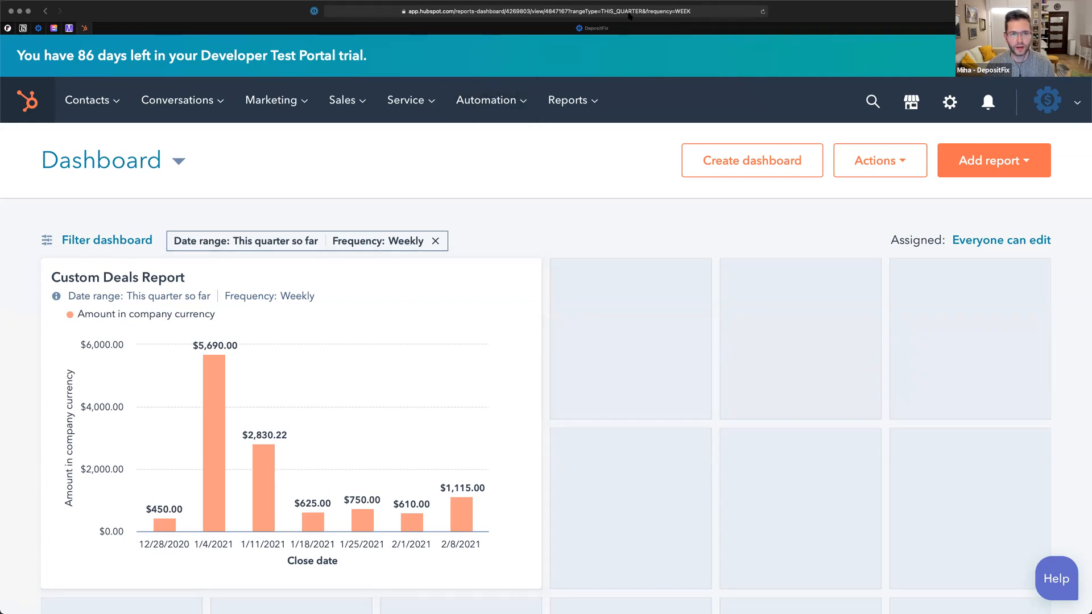
{"action": "left_click", "coordinate": [561, 102]}
{"action": "left_click", "coordinate": [589, 254]}
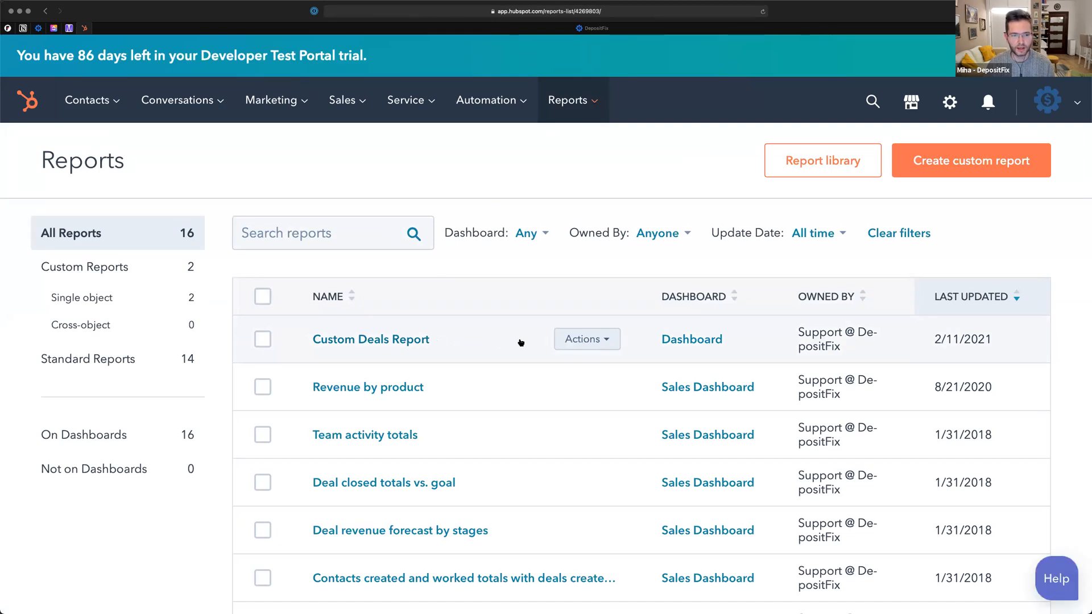
{"action": "left_click", "coordinate": [580, 341]}
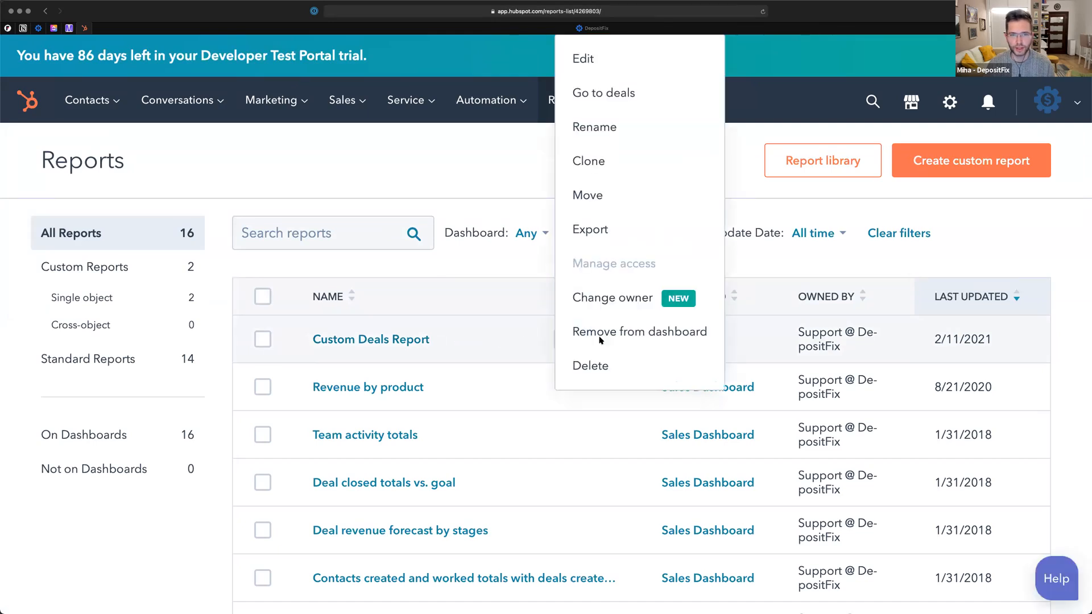
{"action": "left_click", "coordinate": [590, 165]}
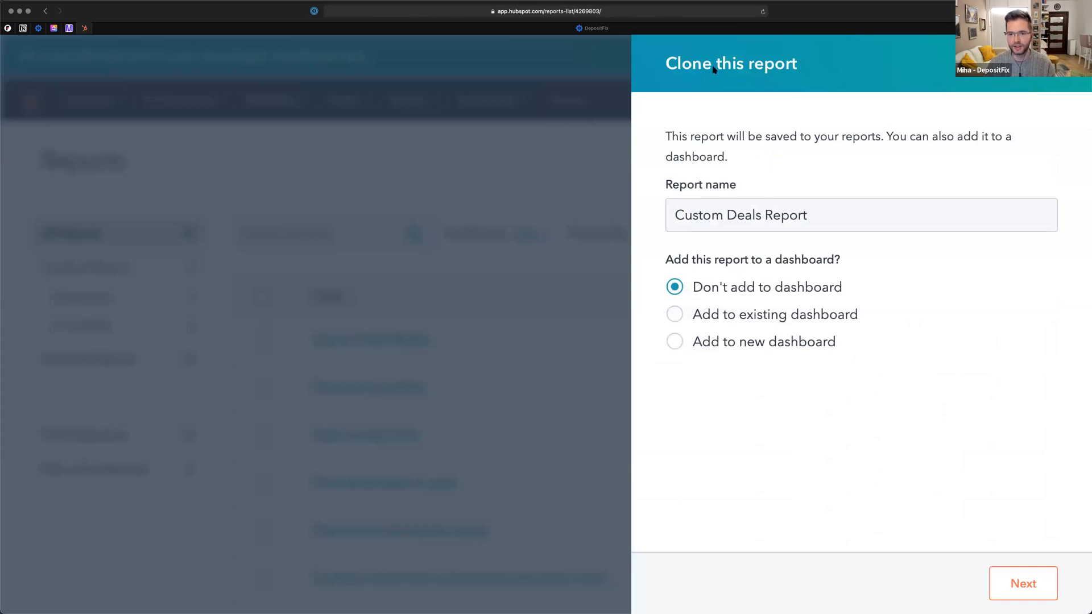
{"action": "left_click", "coordinate": [1011, 584]}
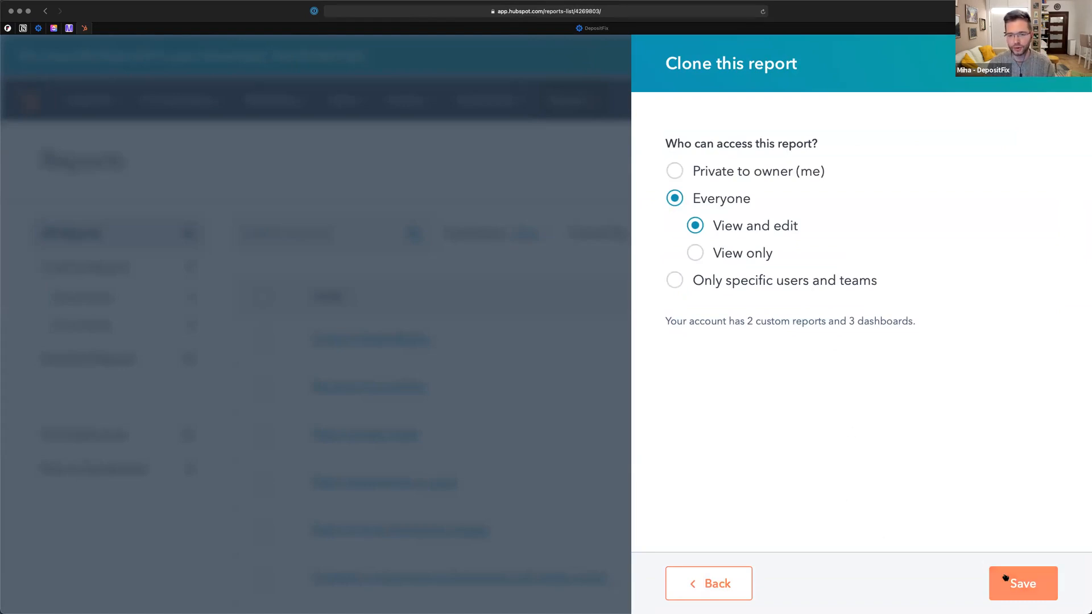
{"action": "left_click", "coordinate": [1027, 583]}
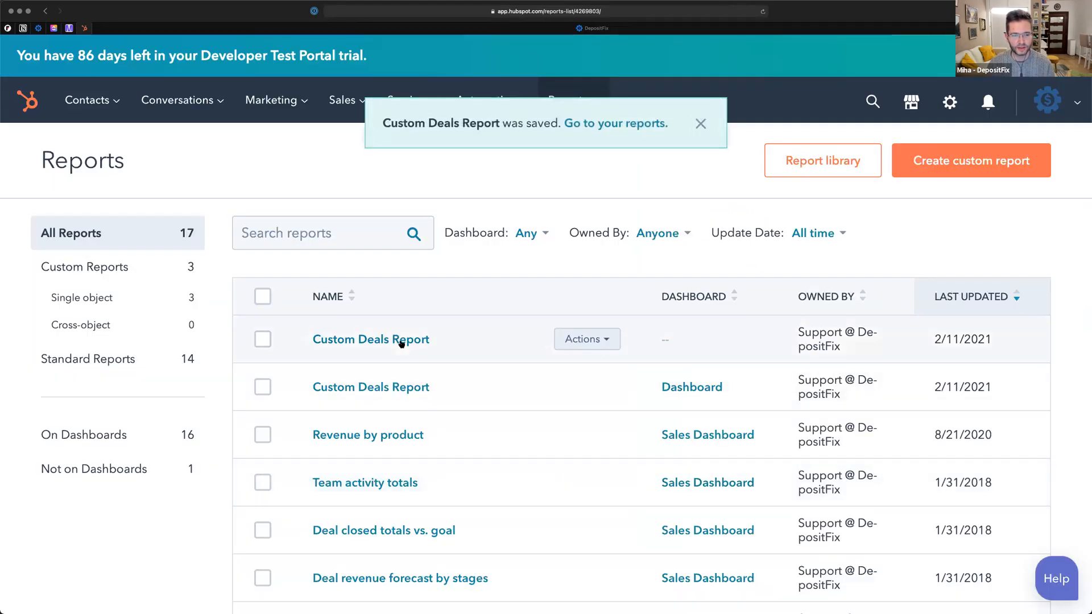
- Open the cloned Custom Deals Report that is not on any dashboard for editing in the report builder
{"action": "left_click", "coordinate": [401, 341]}
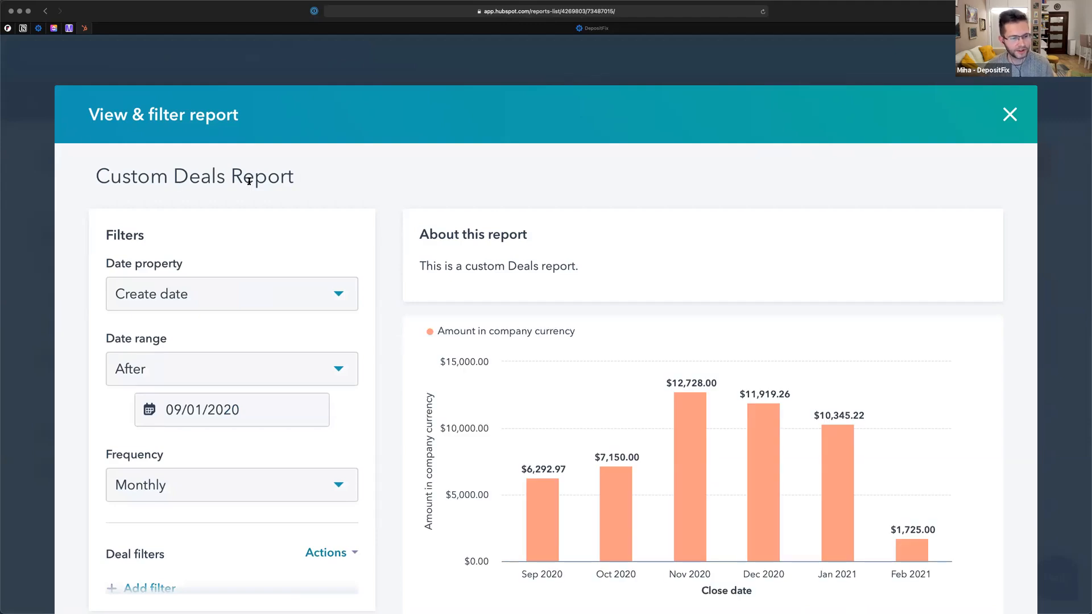
{"action": "scroll", "coordinate": [249, 181], "scroll_direction": "down", "scroll_amount": 1}
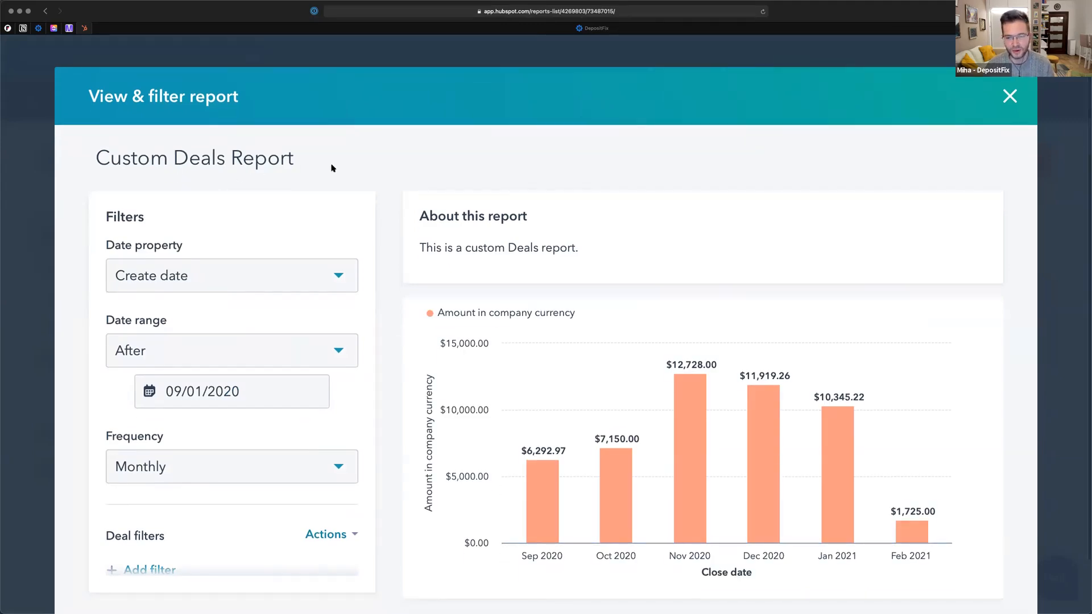
{"action": "scroll", "coordinate": [336, 201], "scroll_direction": "down", "scroll_amount": 2}
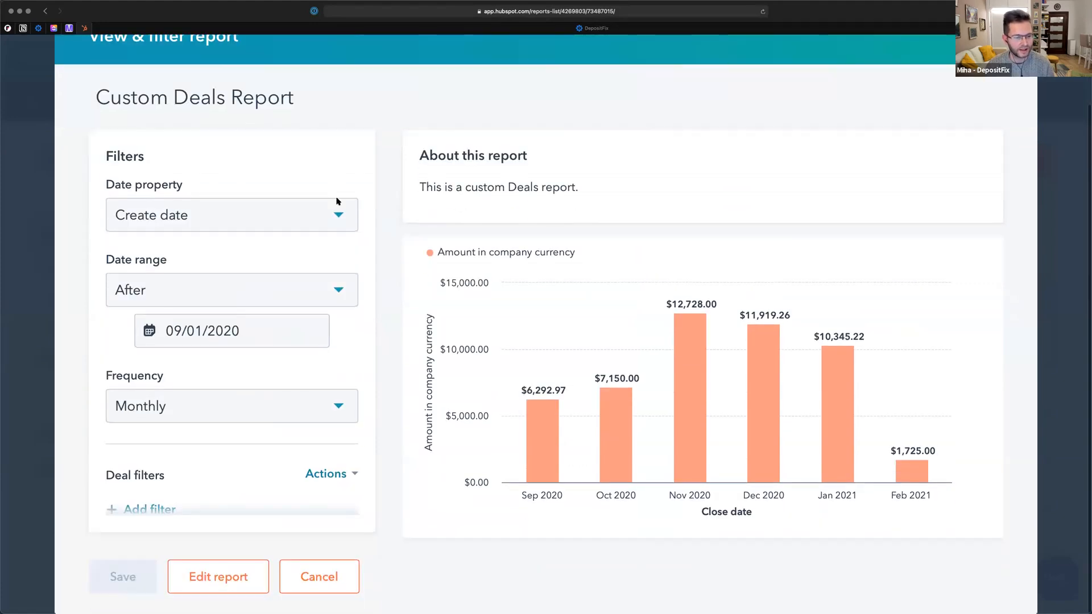
{"action": "scroll", "coordinate": [297, 339], "scroll_direction": "down", "scroll_amount": 4}
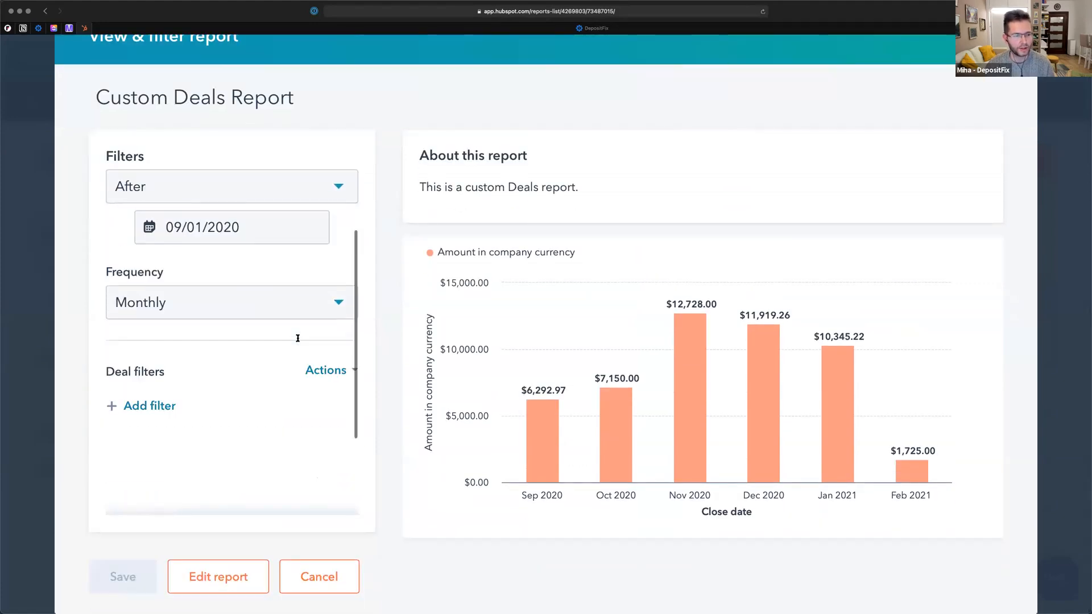
{"action": "left_click", "coordinate": [226, 574]}
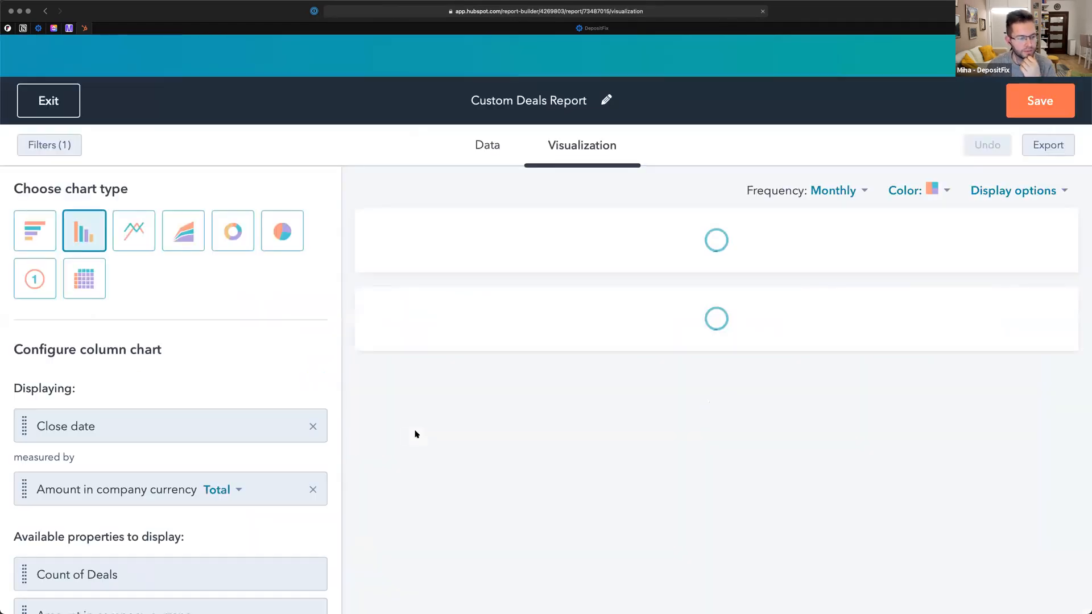
- Review the column chart's configured and available properties and go to the report's data step
{"action": "scroll", "coordinate": [192, 382], "scroll_direction": "down", "scroll_amount": 2}
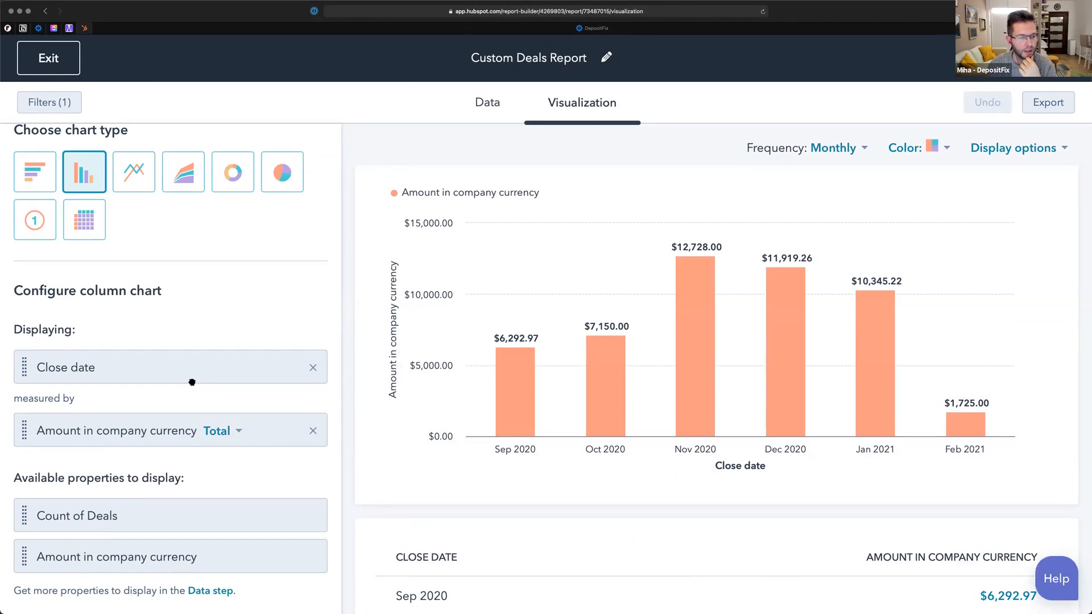
{"action": "scroll", "coordinate": [216, 210], "scroll_direction": "up", "scroll_amount": 1}
{"action": "scroll", "coordinate": [216, 210], "scroll_direction": "down", "scroll_amount": 1}
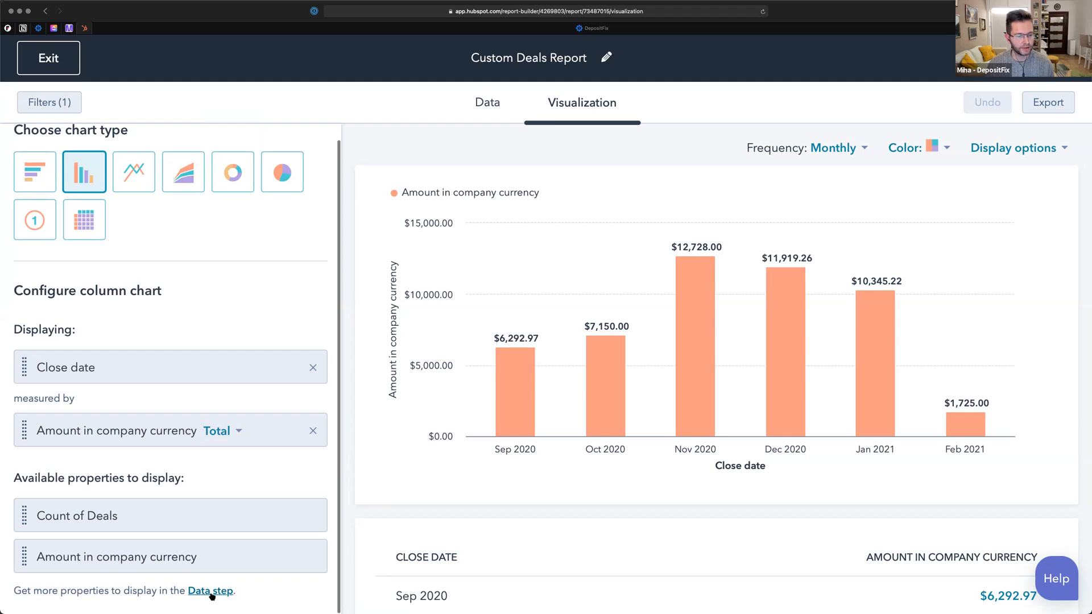
{"action": "scroll", "coordinate": [212, 596], "scroll_direction": "up", "scroll_amount": 5}
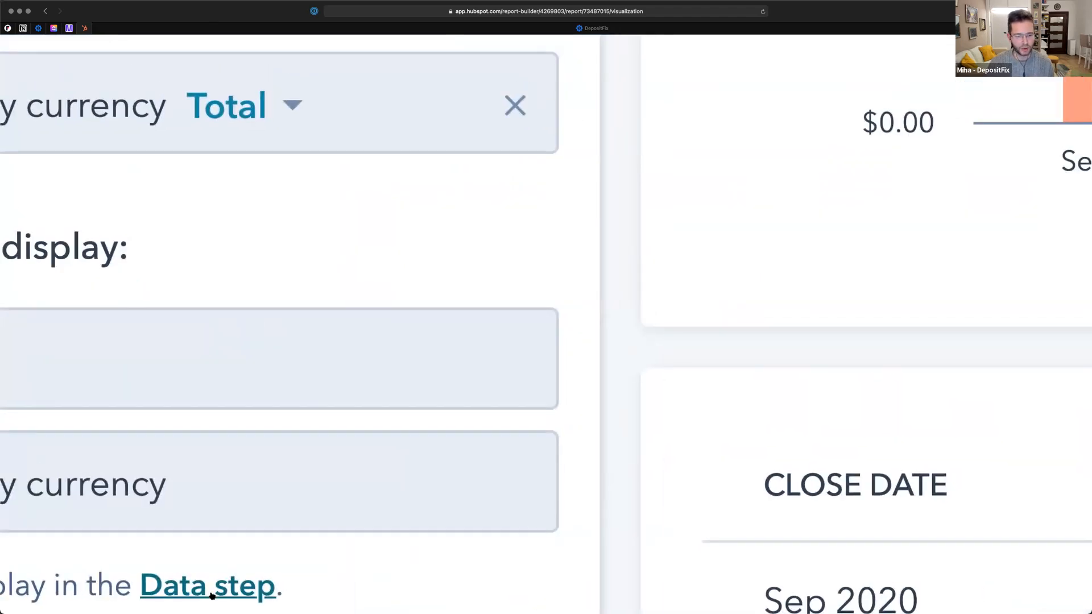
{"action": "scroll", "coordinate": [211, 596], "scroll_direction": "down", "scroll_amount": 5}
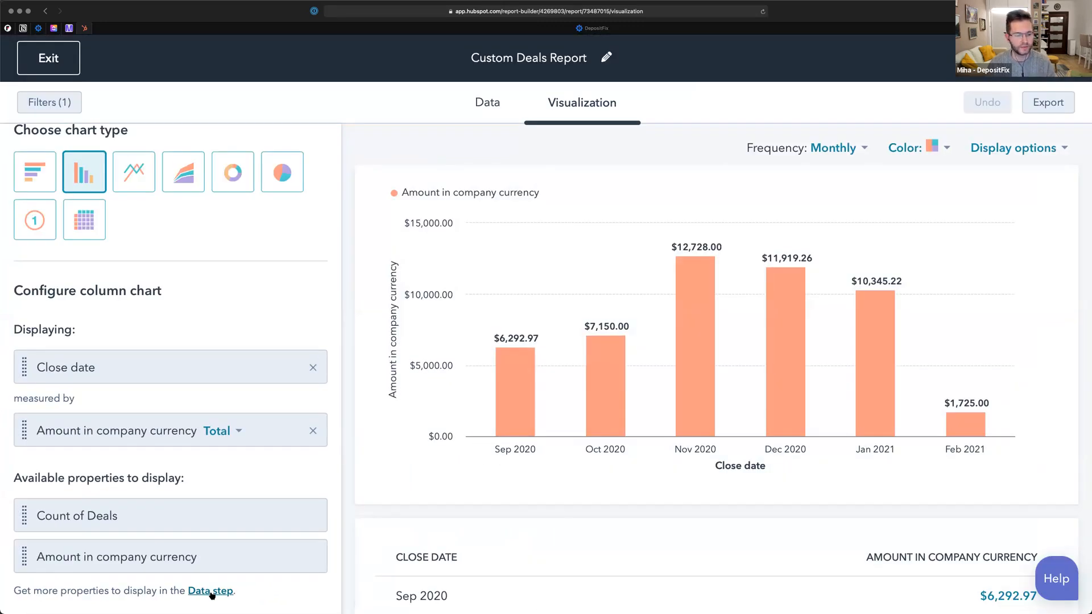
{"action": "left_click", "coordinate": [211, 591]}
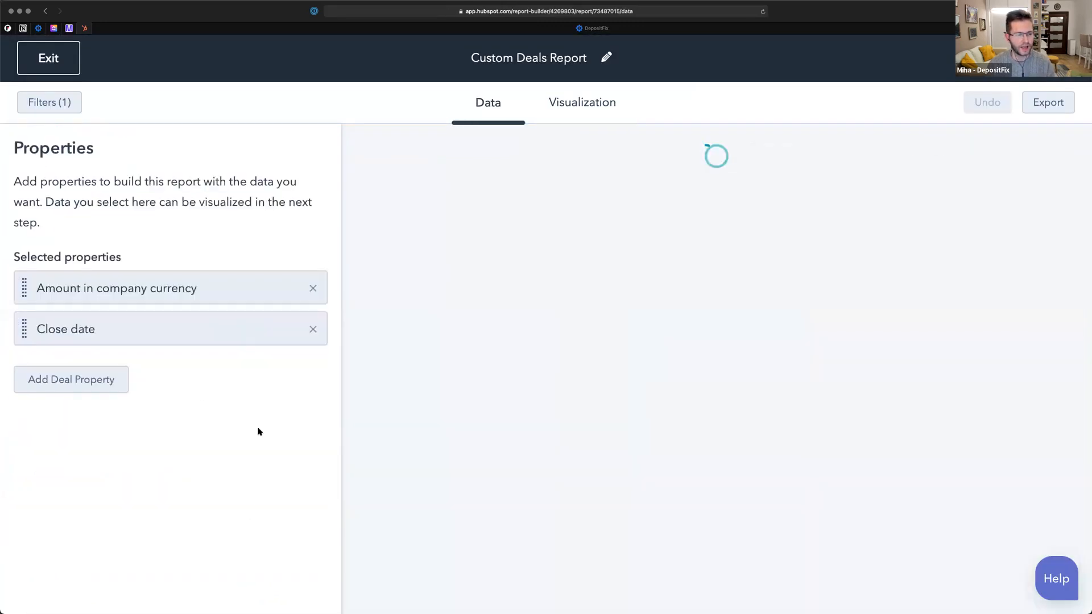
- Add the Payment Type deal property from the Payment group to the report's selected properties
{"action": "left_click", "coordinate": [89, 385]}
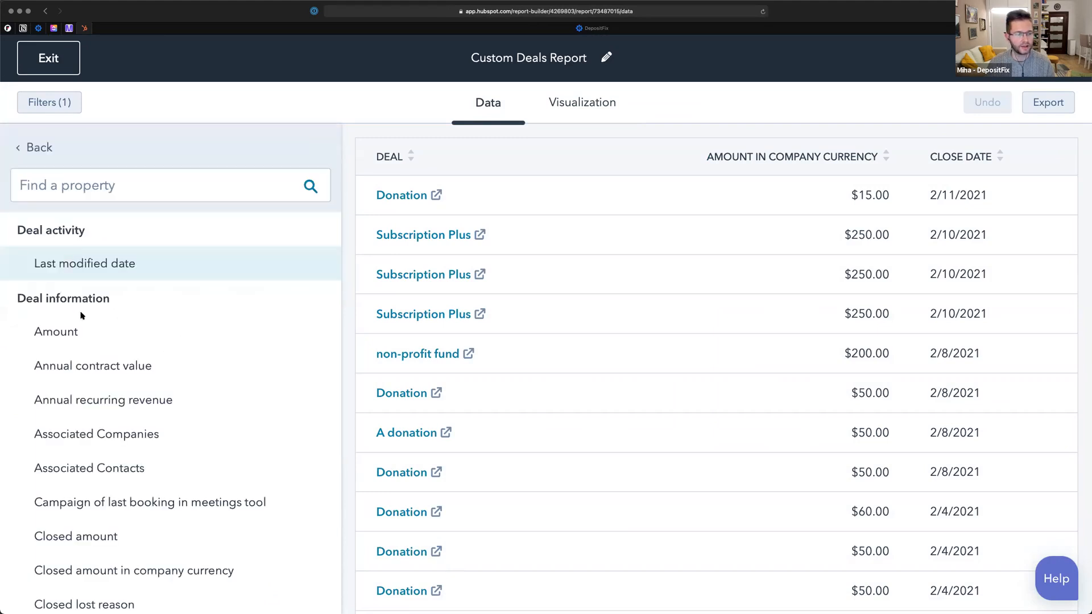
{"action": "scroll", "coordinate": [82, 316], "scroll_direction": "down", "scroll_amount": 20}
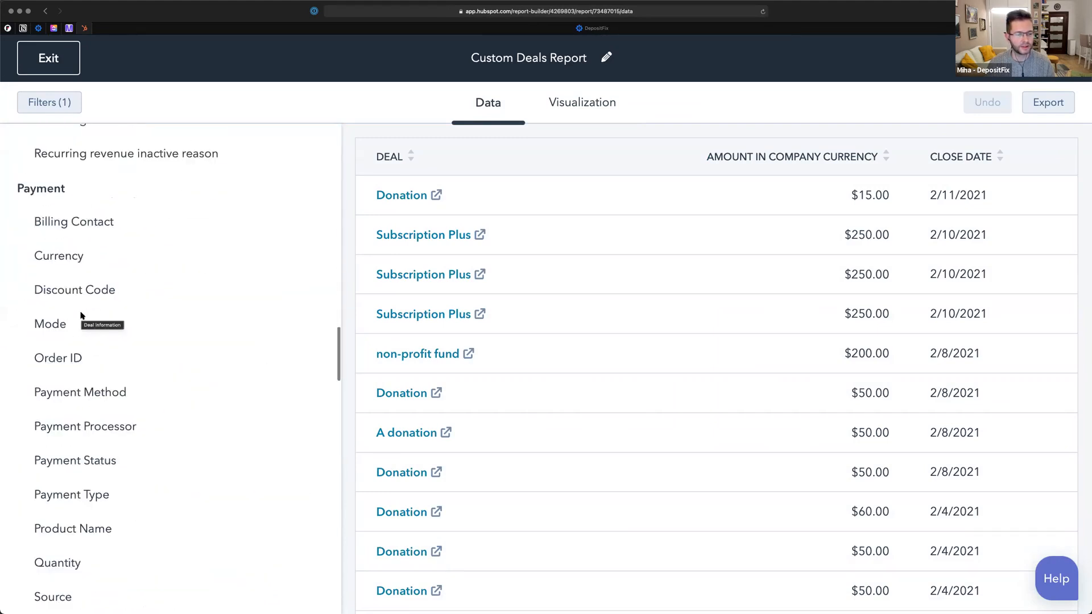
{"action": "scroll", "coordinate": [81, 315], "scroll_direction": "up", "scroll_amount": 20}
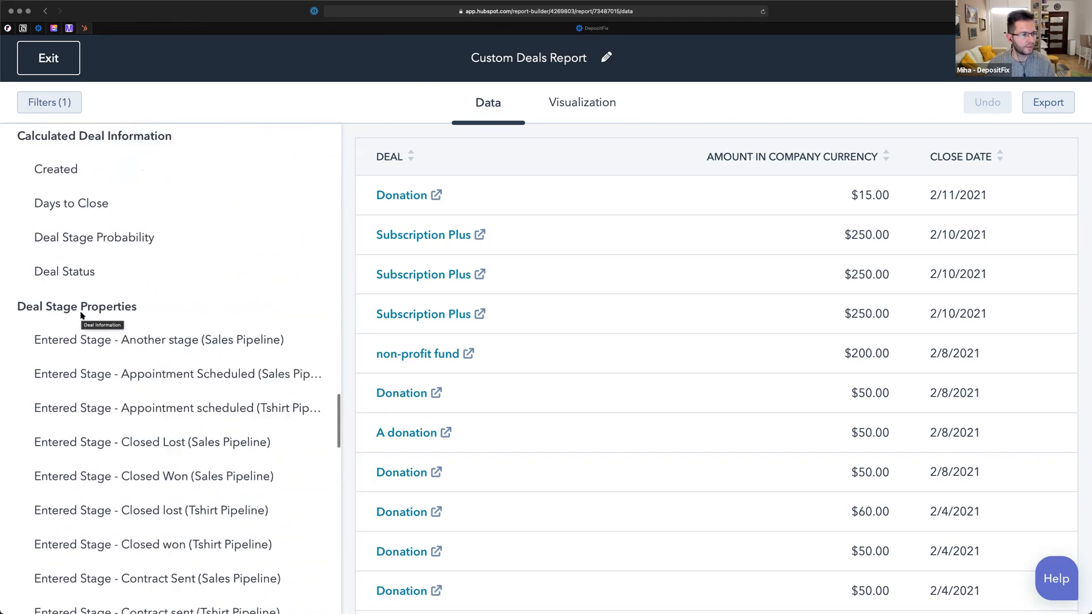
{"action": "scroll", "coordinate": [81, 316], "scroll_direction": "up", "scroll_amount": 5}
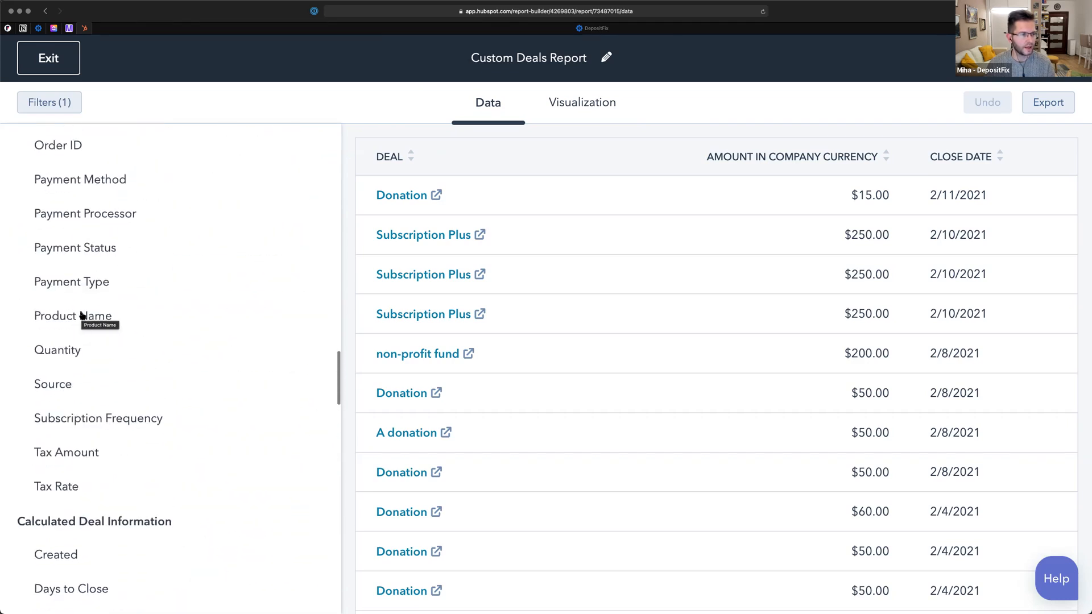
{"action": "scroll", "coordinate": [81, 316], "scroll_direction": "up", "scroll_amount": 8}
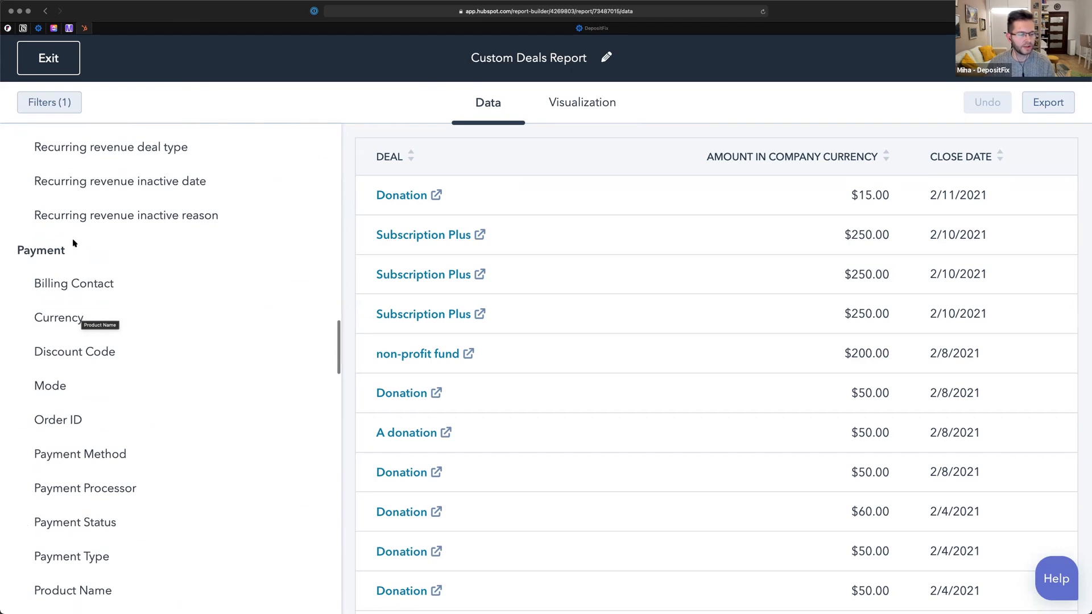
{"action": "scroll", "coordinate": [72, 244], "scroll_direction": "down", "scroll_amount": 2}
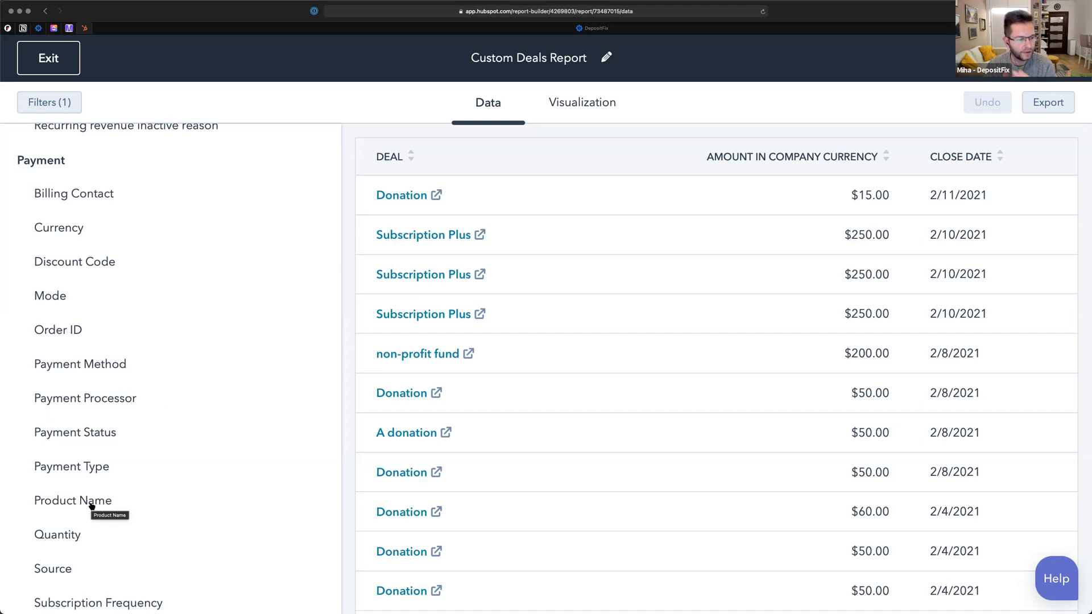
{"action": "scroll", "coordinate": [92, 505], "scroll_direction": "down", "scroll_amount": 2}
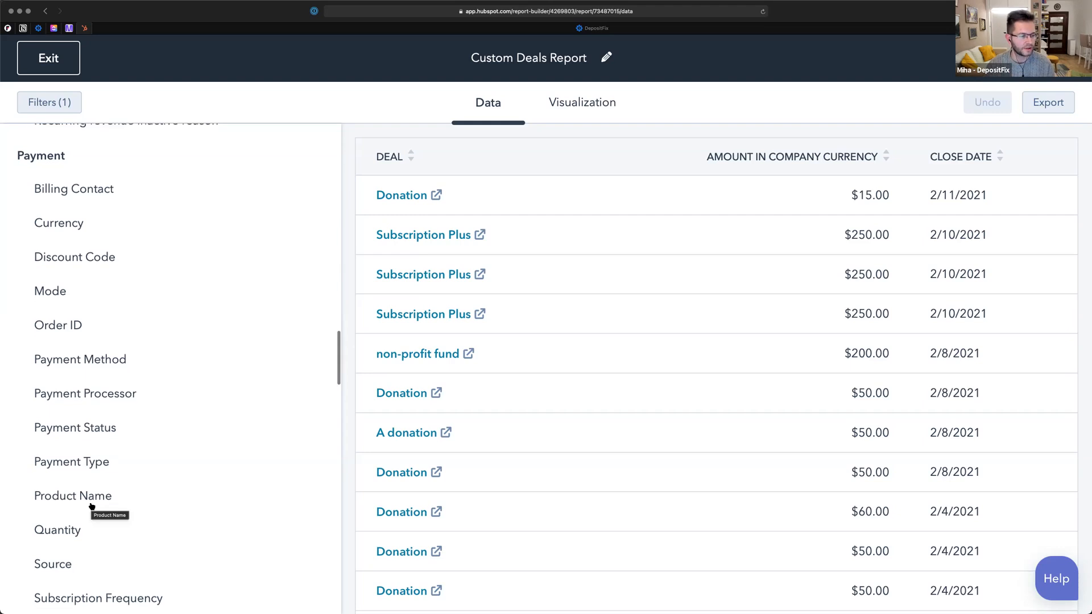
{"action": "scroll", "coordinate": [92, 505], "scroll_direction": "up", "scroll_amount": 1}
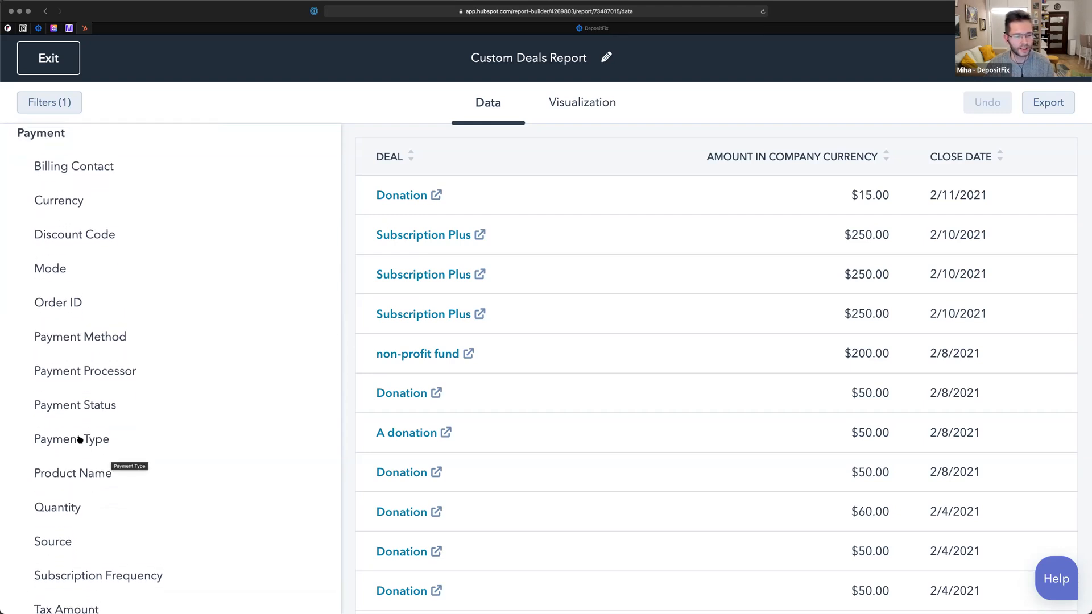
{"action": "left_click", "coordinate": [80, 439]}
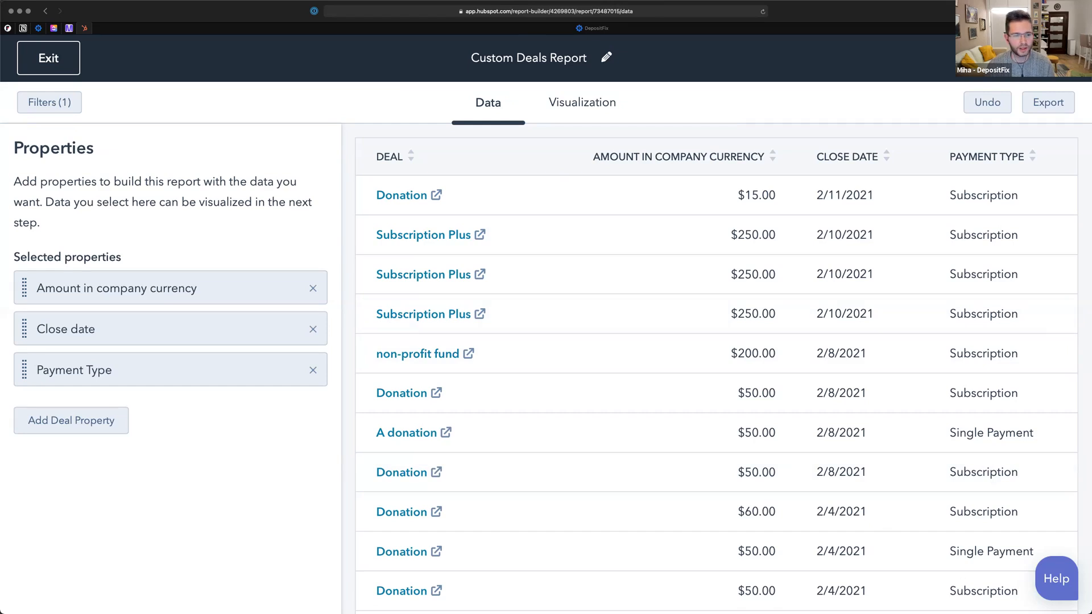
- Add Payment Type to the column chart's displayed properties alongside Close date and inspect the monthly breakdown
{"action": "left_click", "coordinate": [582, 102]}
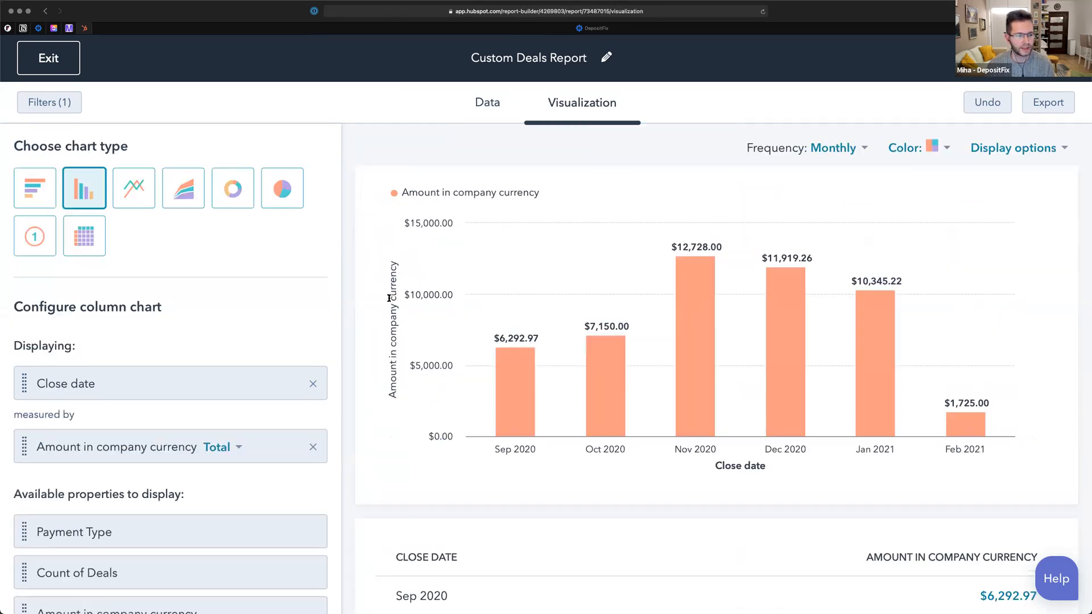
{"action": "scroll", "coordinate": [163, 353], "scroll_direction": "down", "scroll_amount": 2}
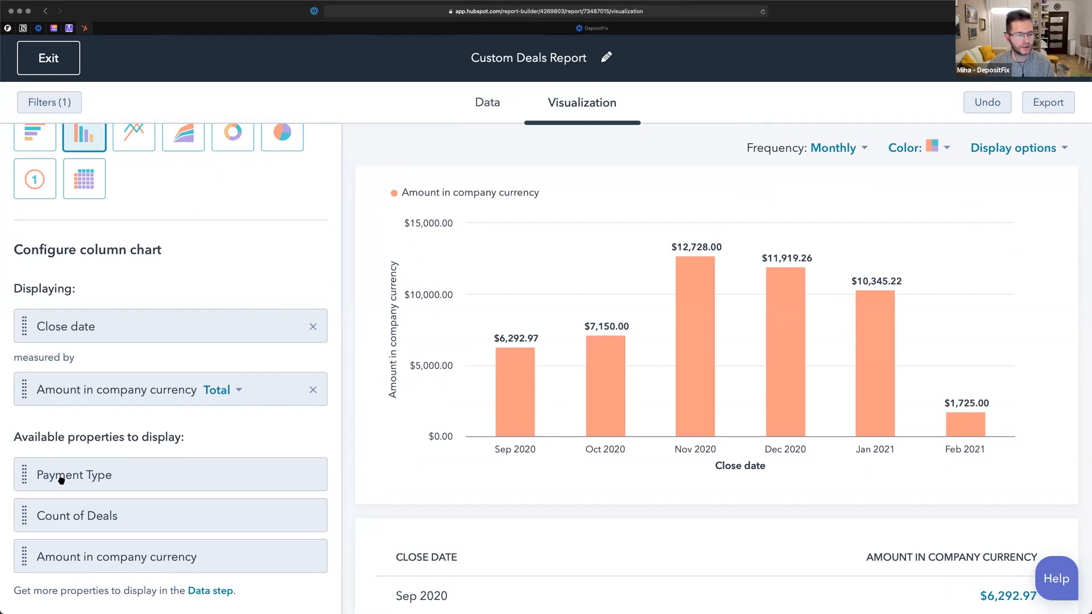
{"action": "left_click_drag", "start_coordinate": [61, 478], "coordinate": [59, 372]}
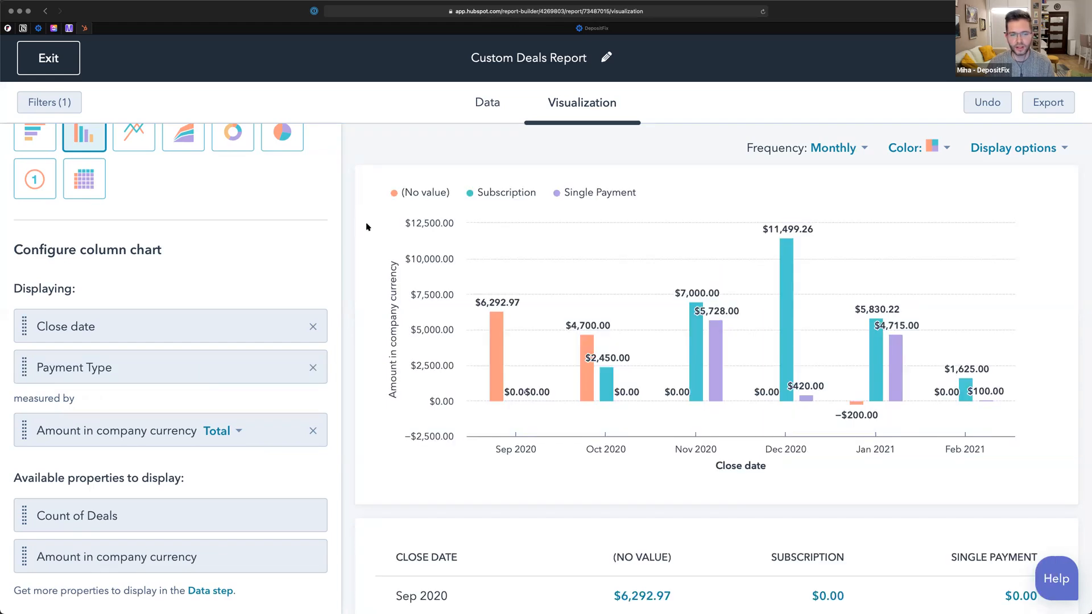
{"action": "mouse_move", "coordinate": [588, 369]}
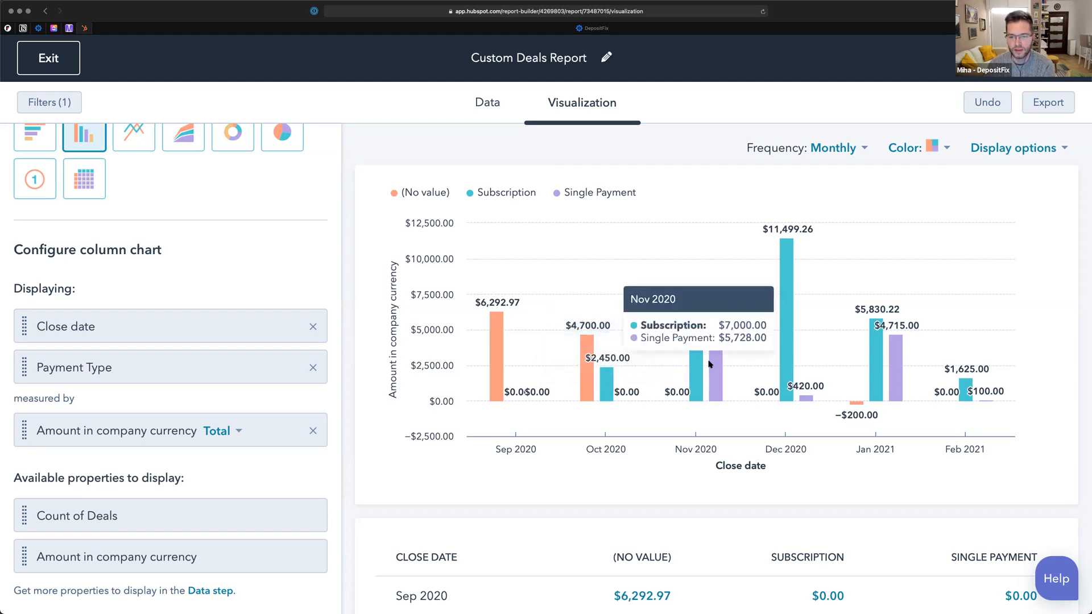
{"action": "mouse_move", "coordinate": [698, 365]}
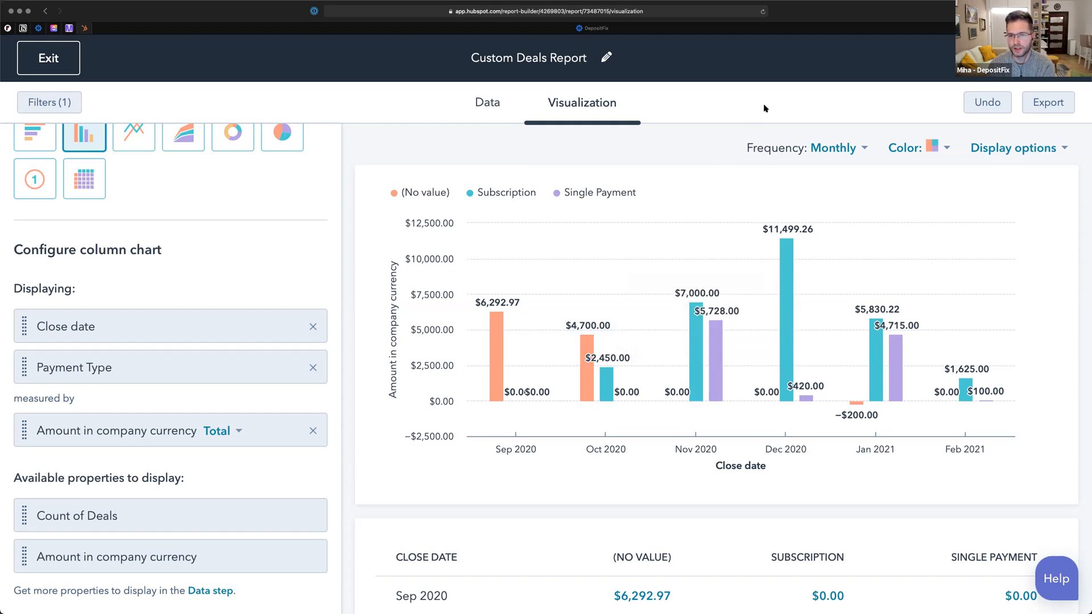
{"action": "mouse_move", "coordinate": [717, 285]}
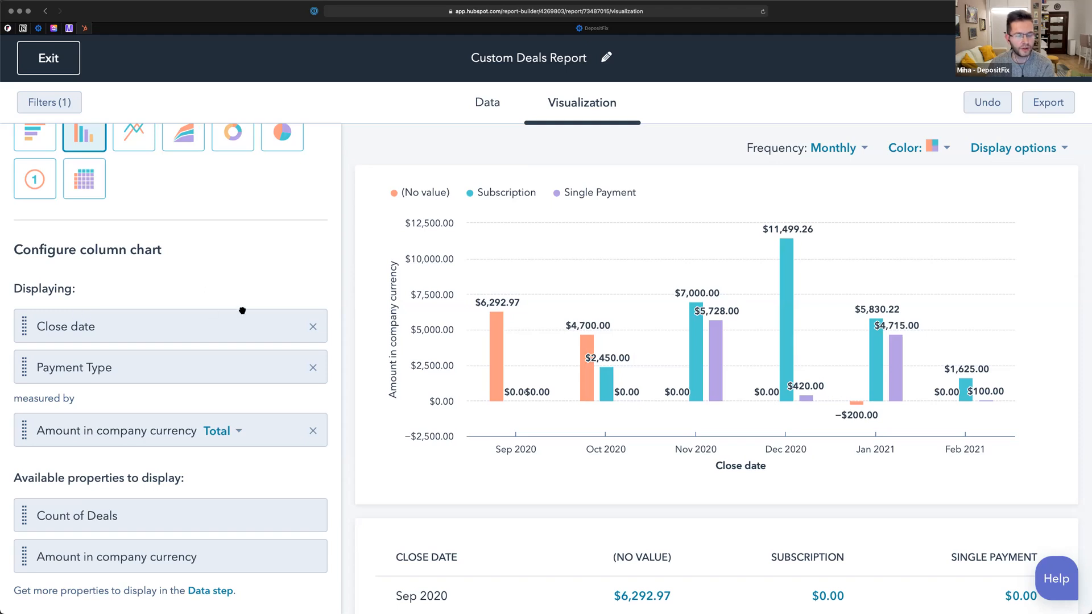
- Remove Close date from the displayed properties so the column chart breaks down revenue by Payment Type only
{"action": "left_click", "coordinate": [313, 326]}
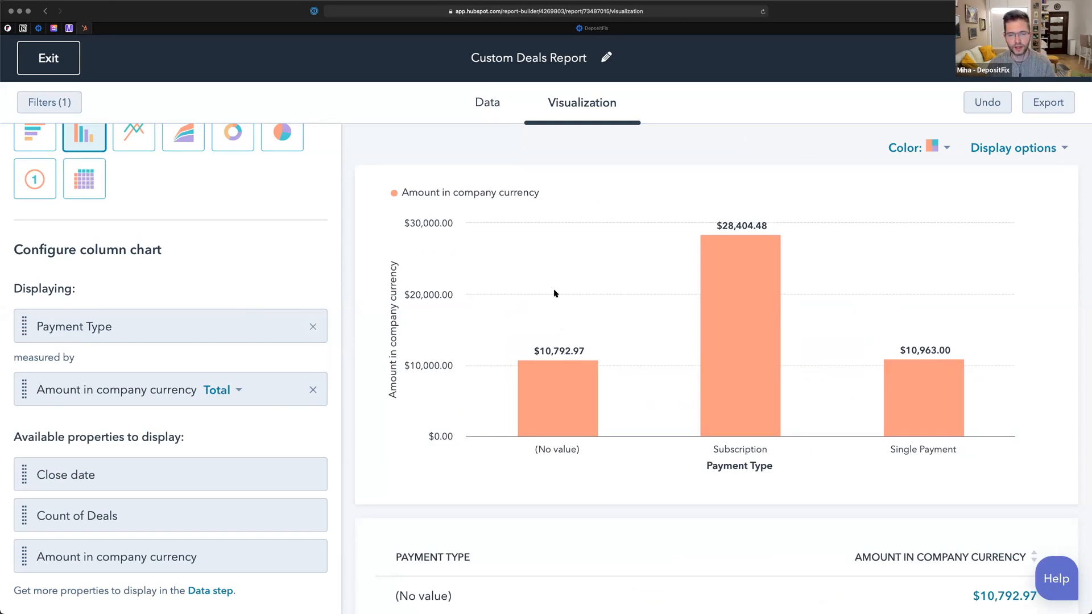
{"action": "mouse_move", "coordinate": [703, 312]}
{"action": "mouse_move", "coordinate": [958, 394]}
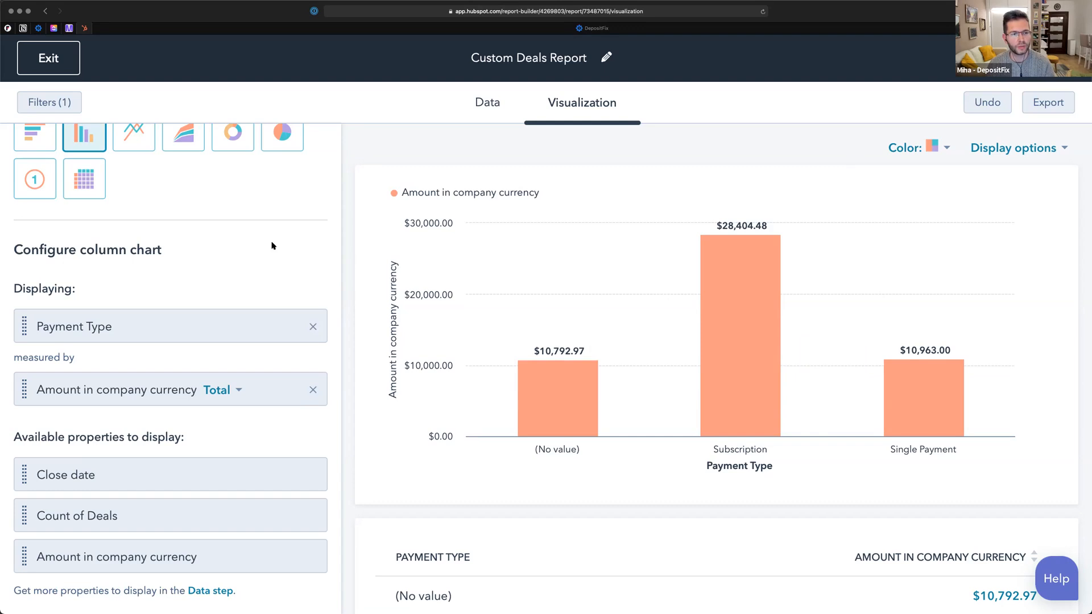
- Change the report's chart type to pie, briefly trying the donut type for comparison
{"action": "scroll", "coordinate": [271, 245], "scroll_direction": "up", "scroll_amount": 2}
{"action": "left_click", "coordinate": [280, 189]}
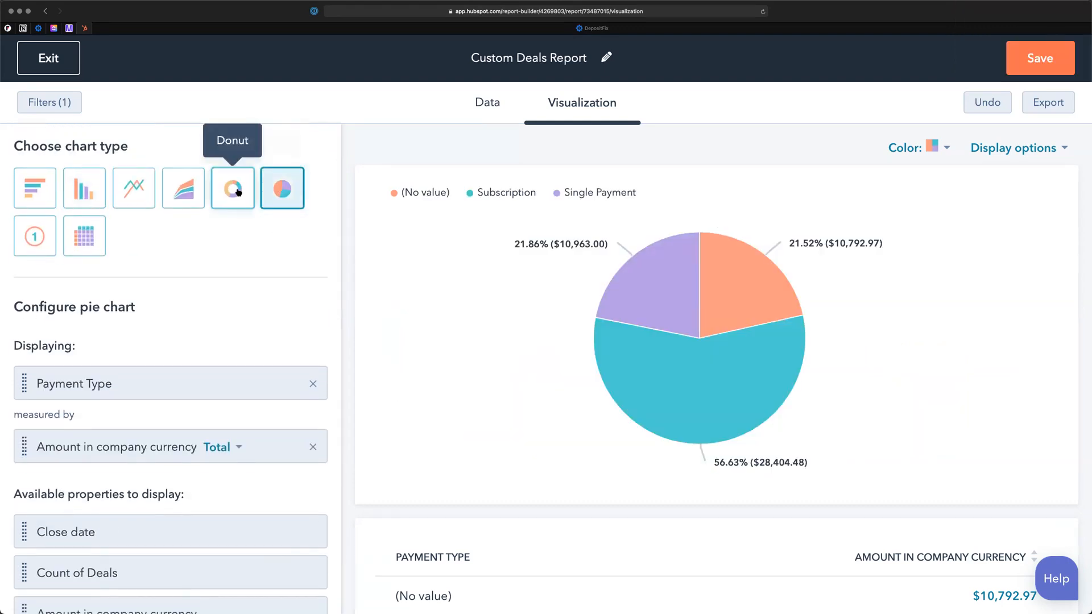
{"action": "left_click", "coordinate": [233, 188]}
{"action": "left_click", "coordinate": [276, 190]}
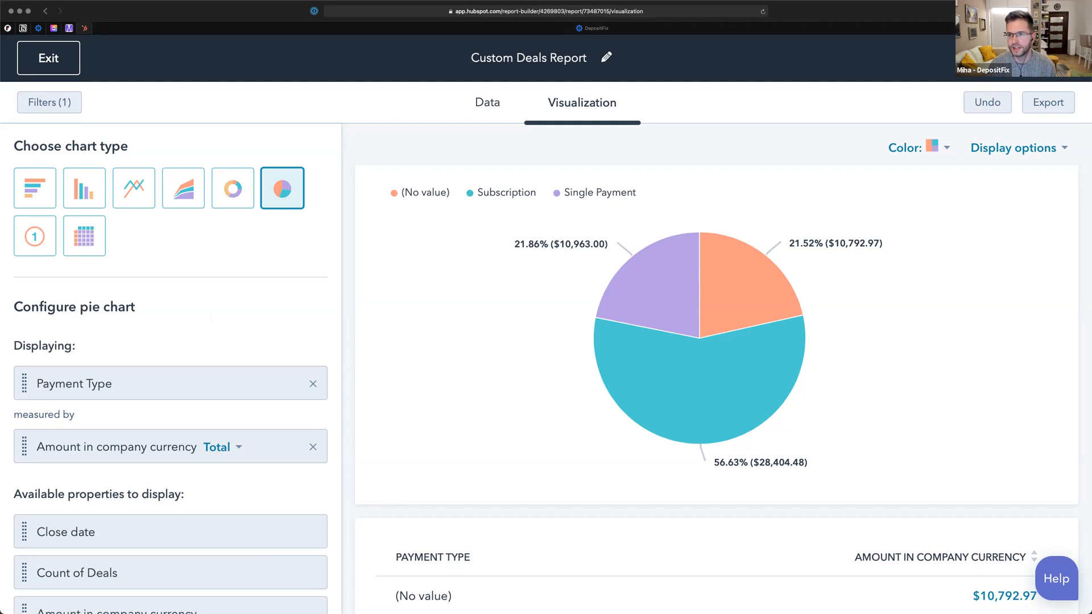
- Save the updated report under its existing name, keeping view and edit access for everyone
{"action": "left_click", "coordinate": [1042, 58]}
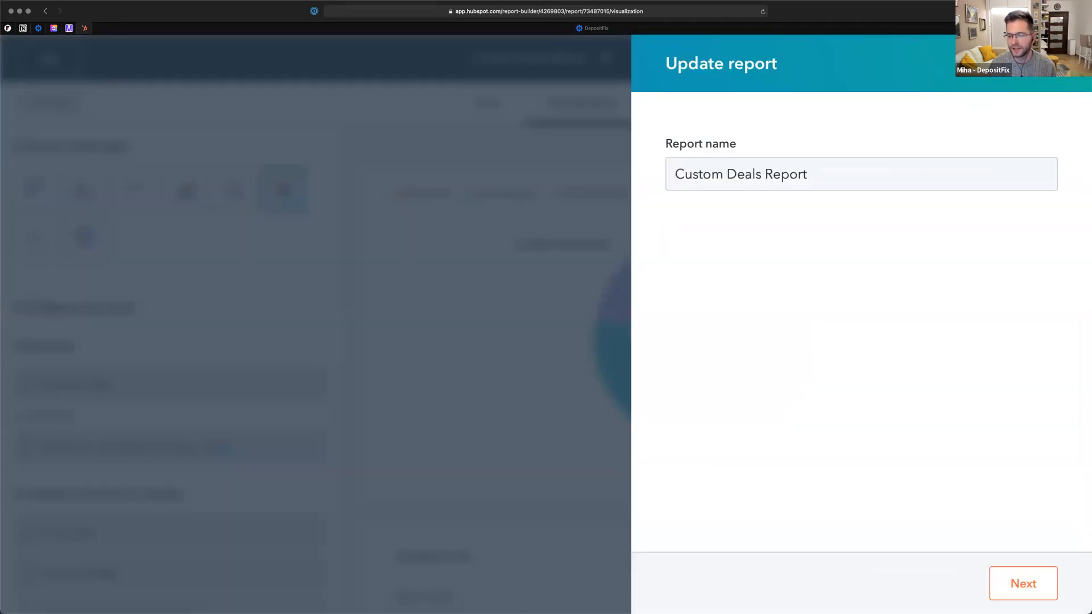
{"action": "left_click", "coordinate": [1001, 577]}
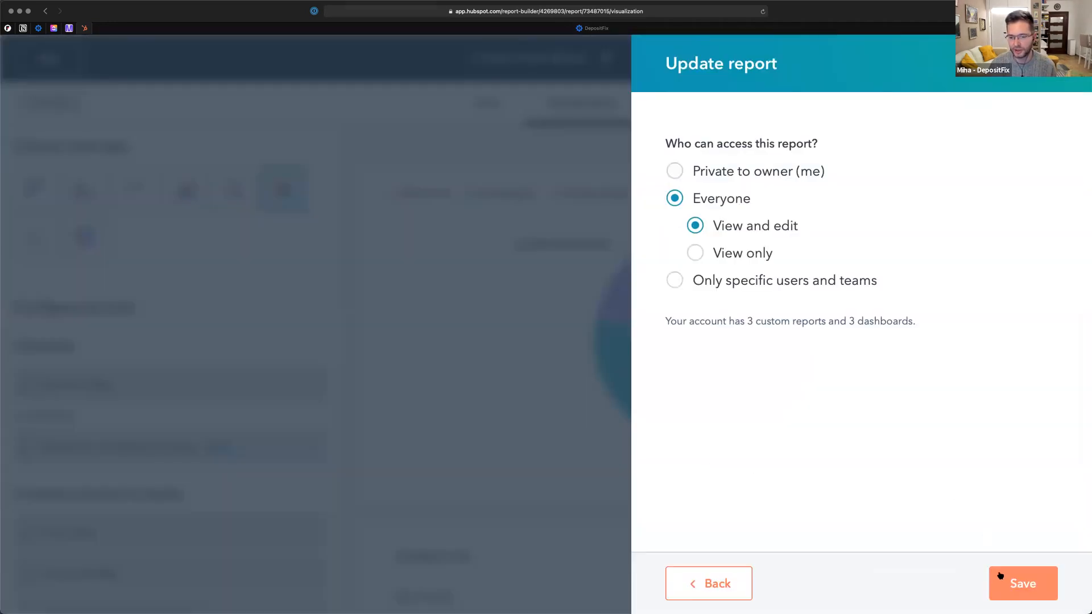
{"action": "left_click", "coordinate": [992, 577]}
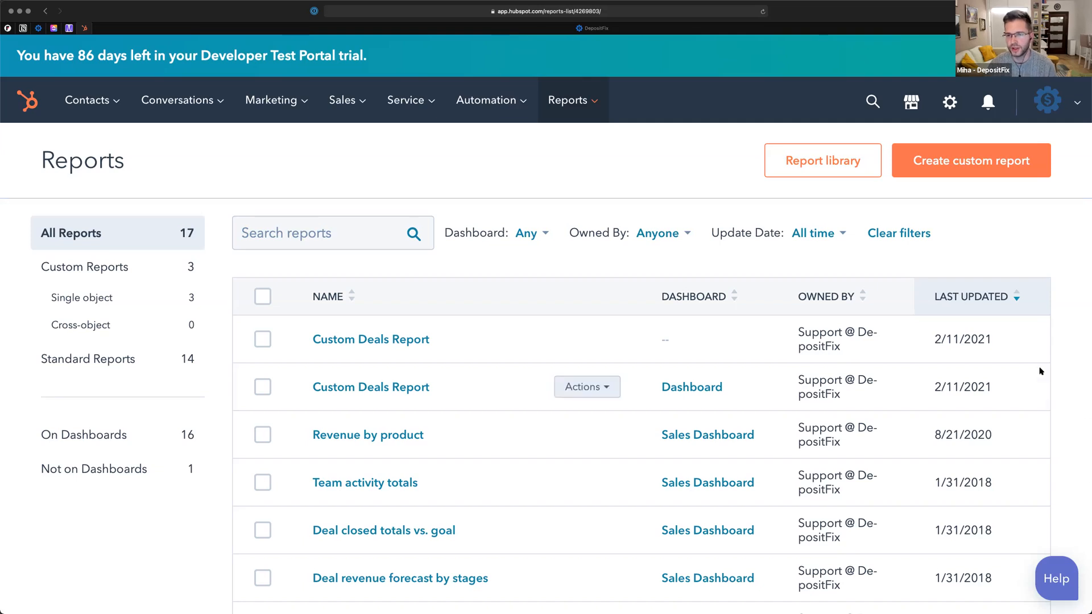
- Start a new custom cross-object report and choose Contacts and Deals as its two objects
{"action": "left_click", "coordinate": [931, 152]}
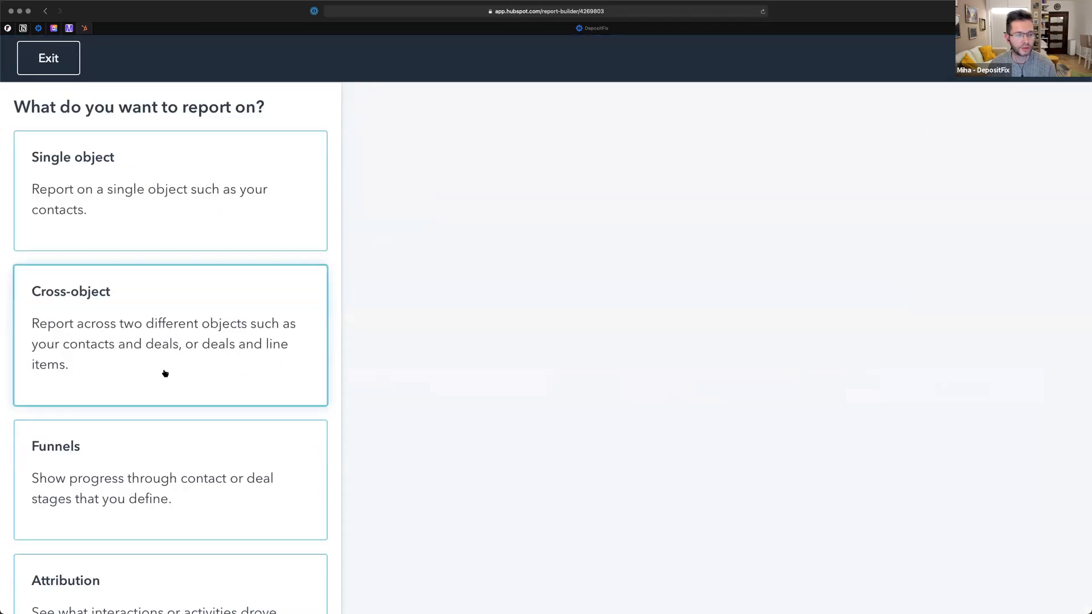
{"action": "left_click", "coordinate": [165, 373]}
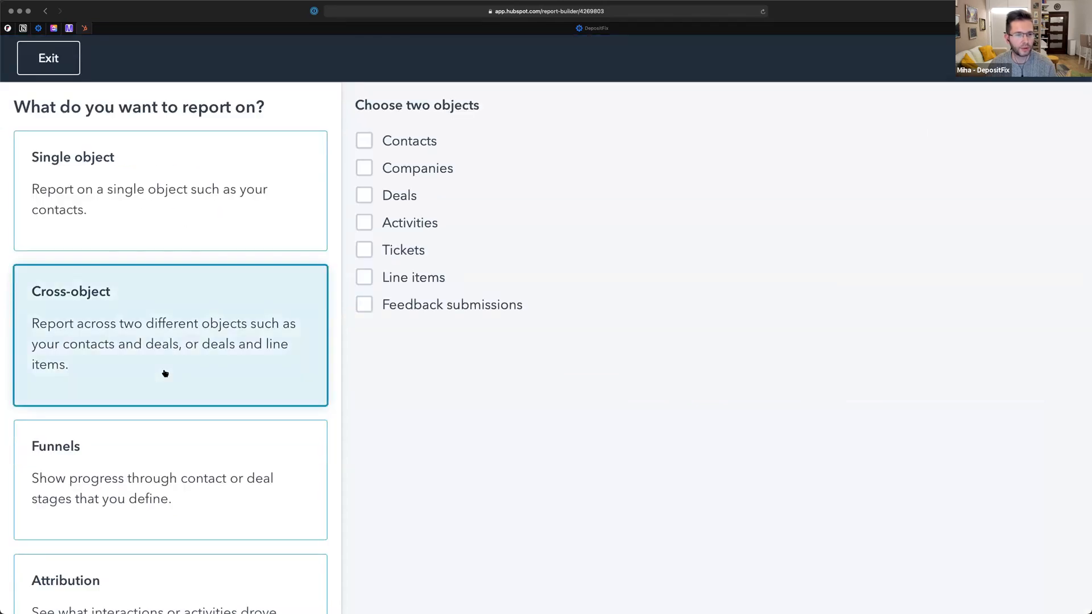
{"action": "left_click", "coordinate": [367, 143]}
{"action": "left_click", "coordinate": [366, 195]}
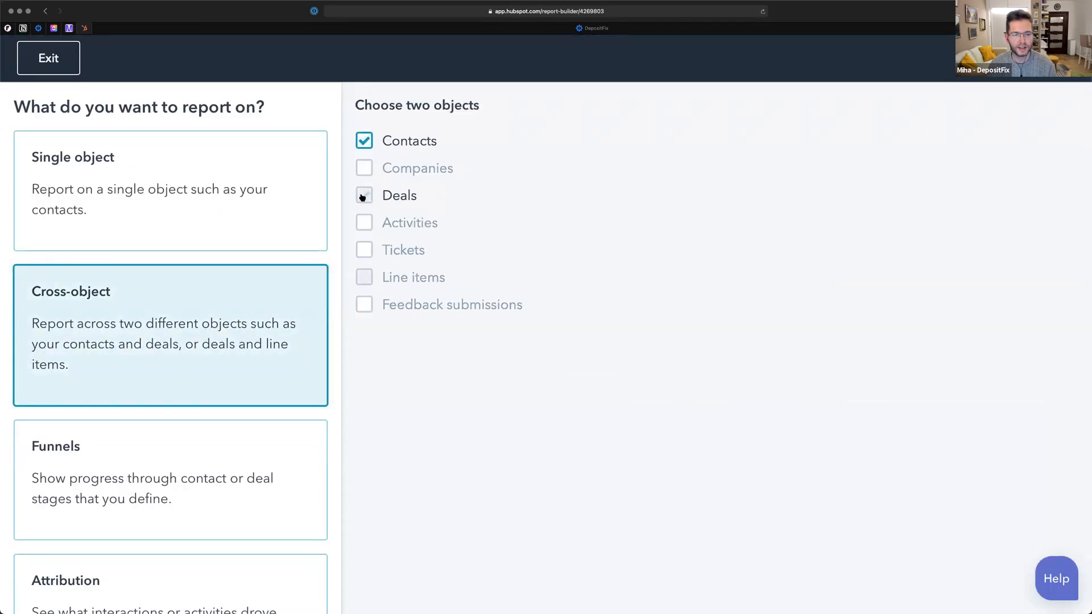